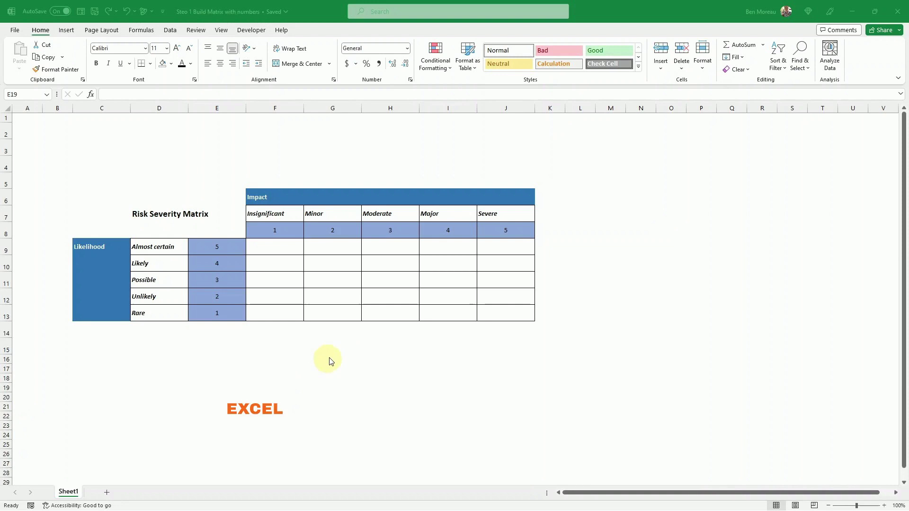
- Enter =$E9+F$8 in F9 so the first Likelihood-plus-Impact score reads 6
left_click(270, 247)
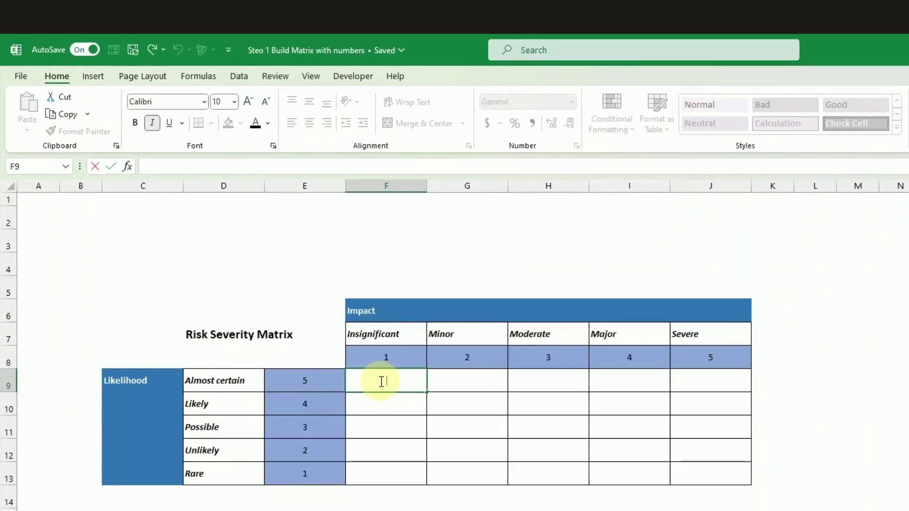
type("=")
key("Left")
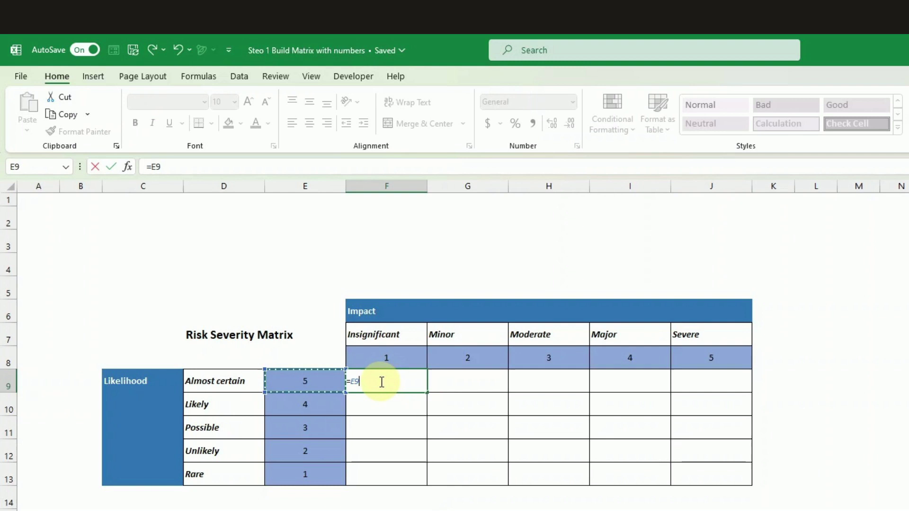
left_click(152, 165)
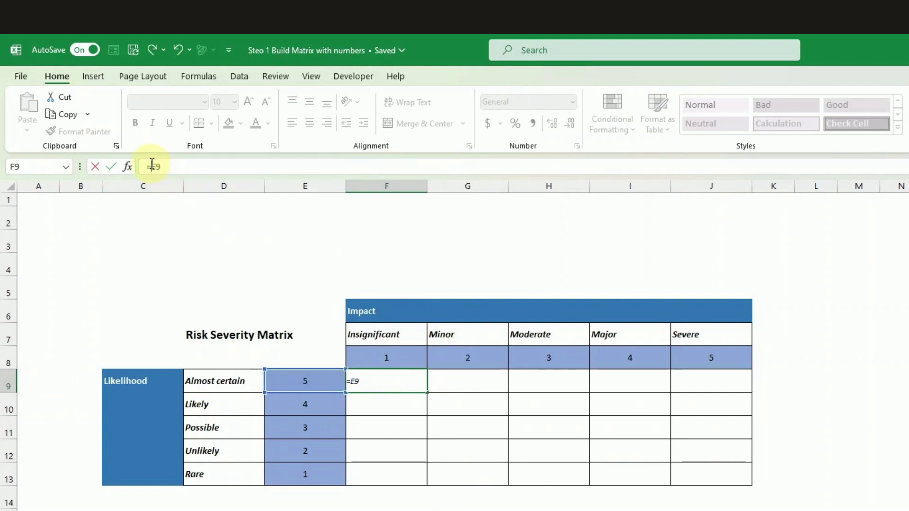
type("$E9+")
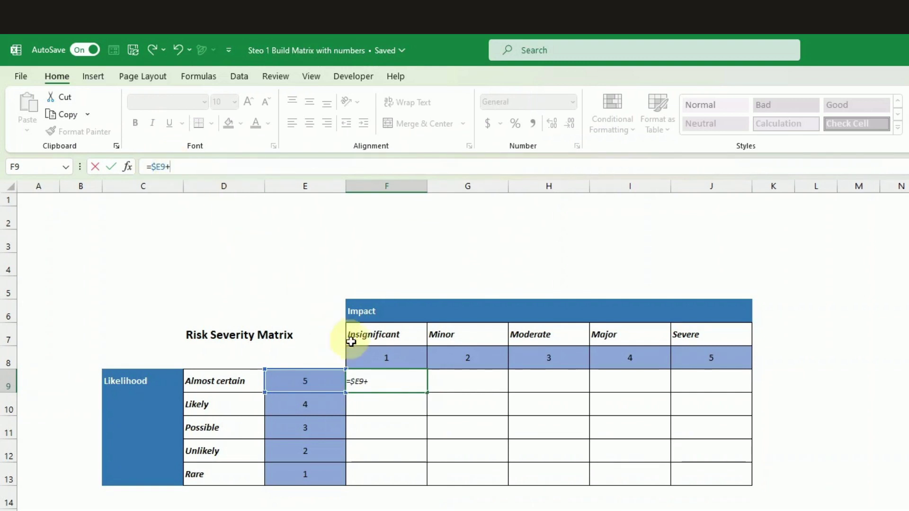
left_click(369, 352)
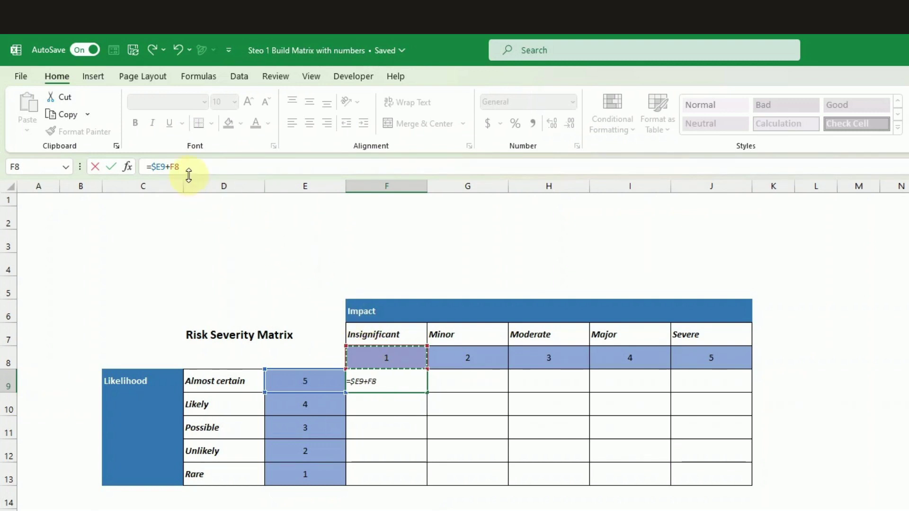
left_click(200, 165)
type("$")
key("Return")
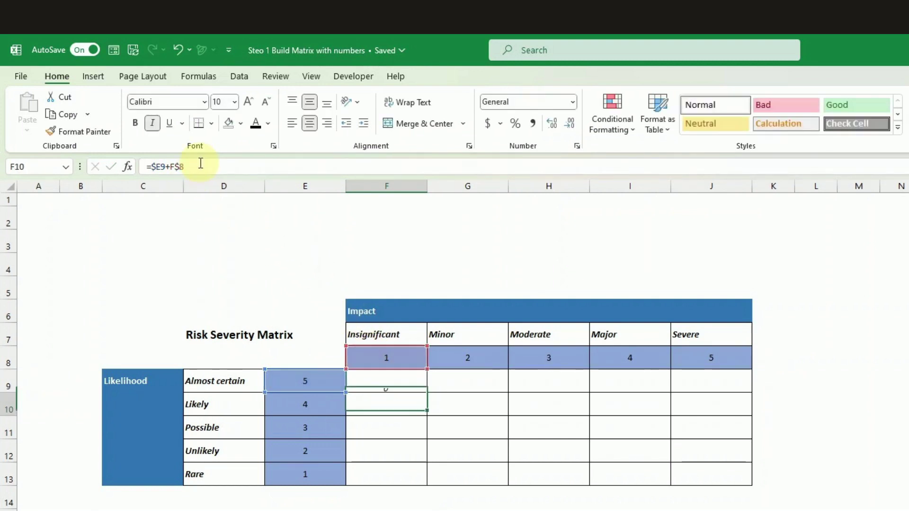
key("Up")
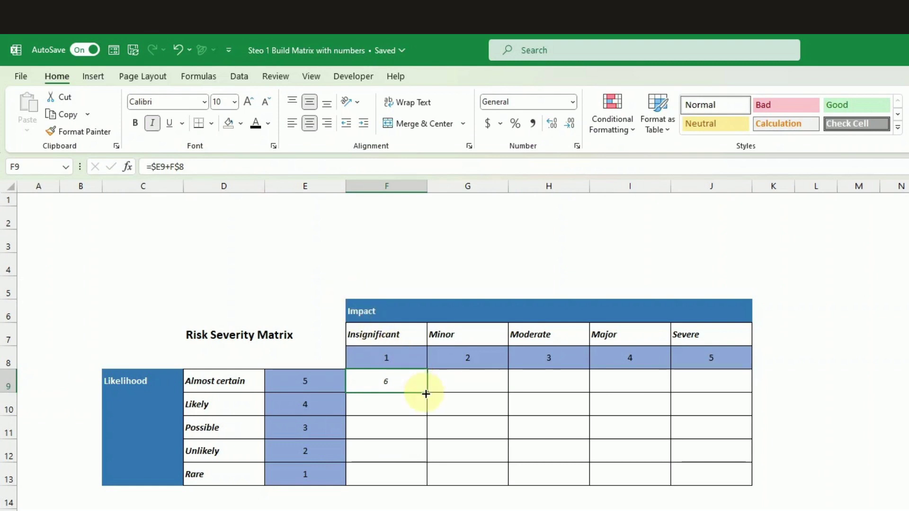
- Fill the score formula through J13 and enter Severity Rating bands 2–3, 4–6, 7–8, 9–10
left_click_drag(425, 393, 641, 319)
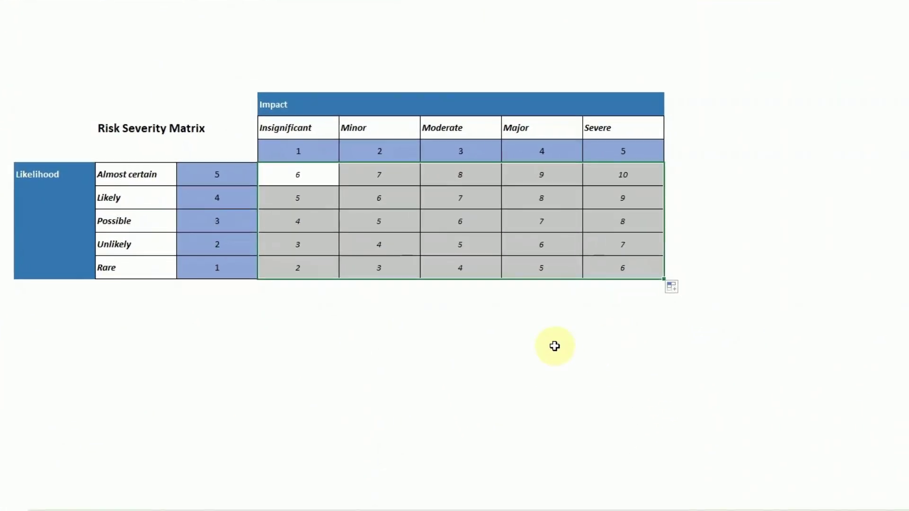
left_click(218, 361)
type("2")
key("Tab")
type("3")
key("Return")
type("4")
key("Tab")
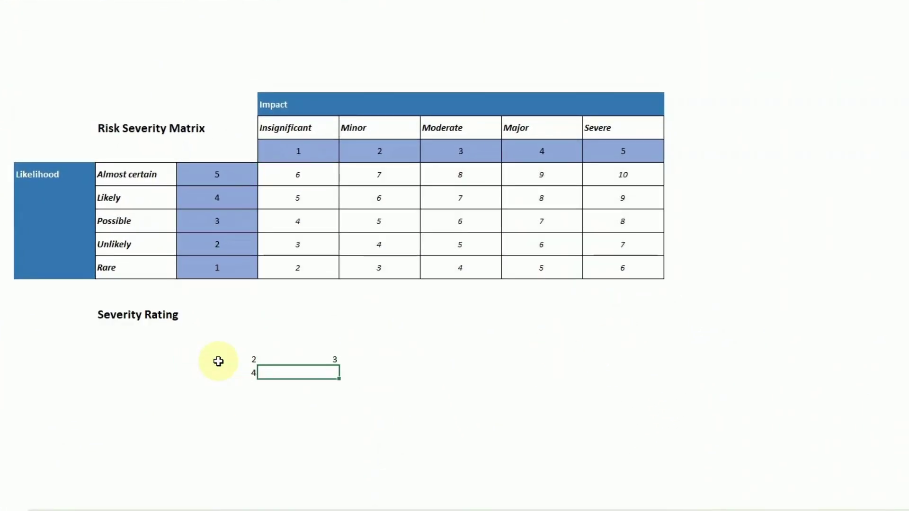
type("6")
key("Down")
key("Left")
type("7")
key("Tab")
type("8")
key("Return")
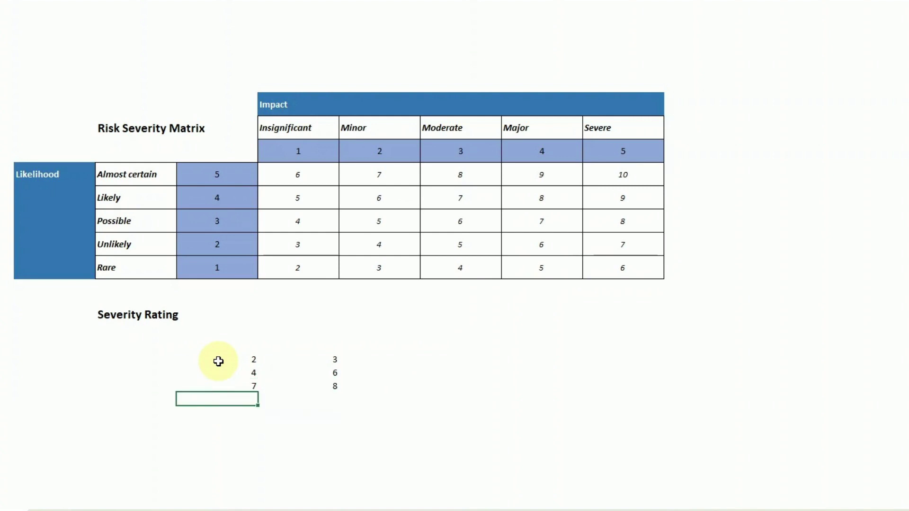
type("9")
key("Tab")
type("10")
key("Up")
key("Up")
key("Up")
key("Right")
- Label the bands Low, Medium, High and Extreme, then select the whole Risk Severity Matrix
type("Low")
key("Return")
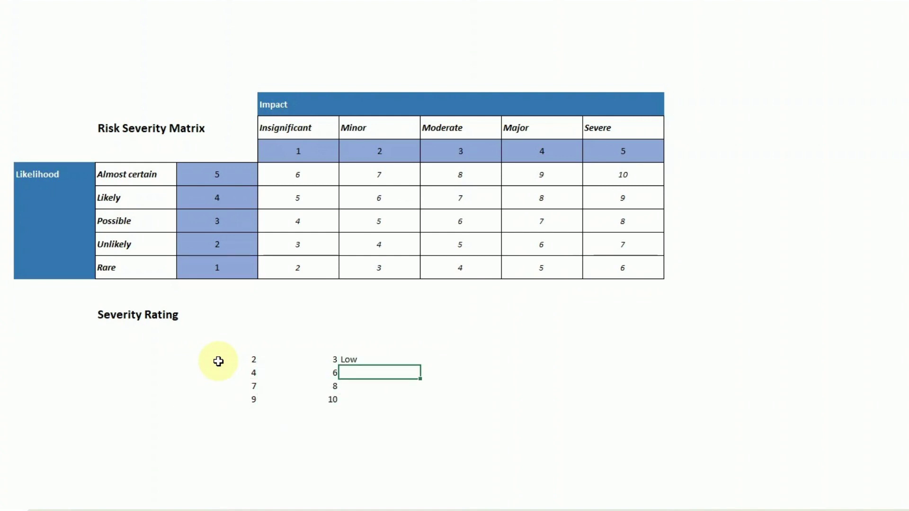
type("Medium")
key("Return")
type("High")
key("Return")
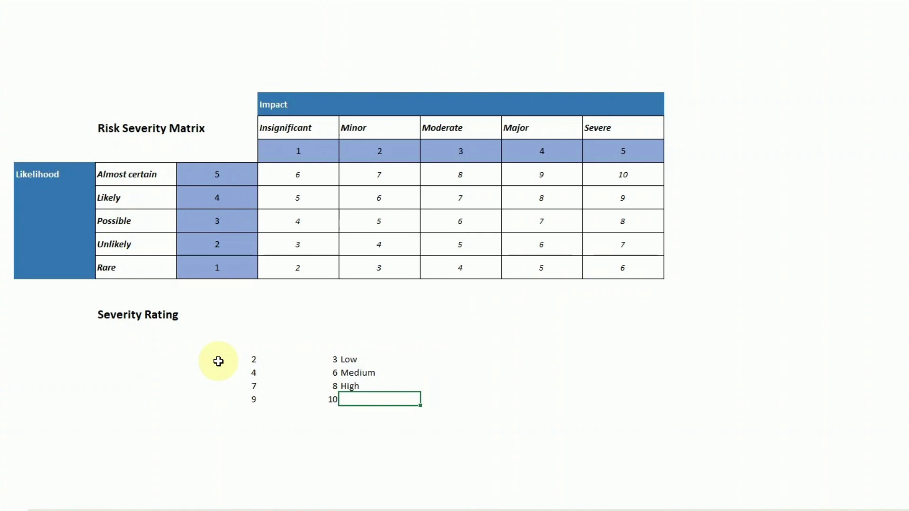
type("Extreme")
key("Return")
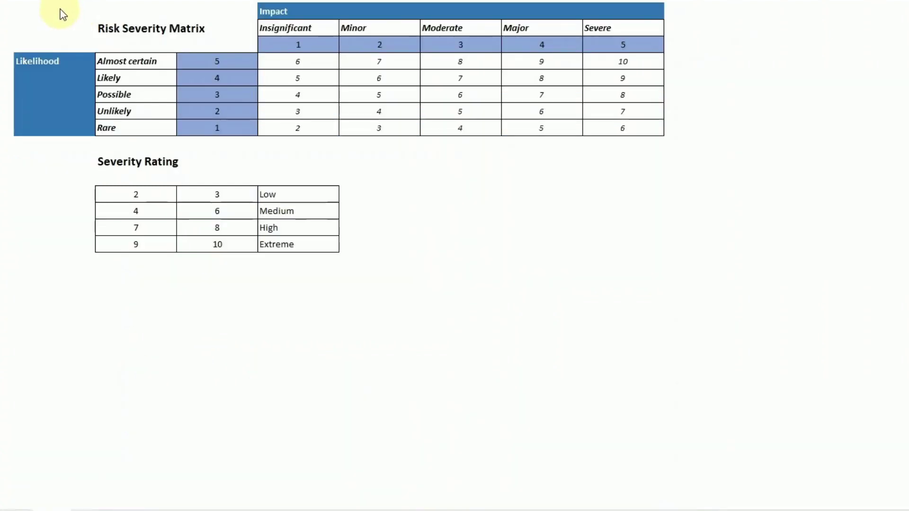
left_click_drag(55, 14, 606, 136)
- Paste a copy of the Risk Severity Matrix below and clear its score grid
key("ctrl+c")
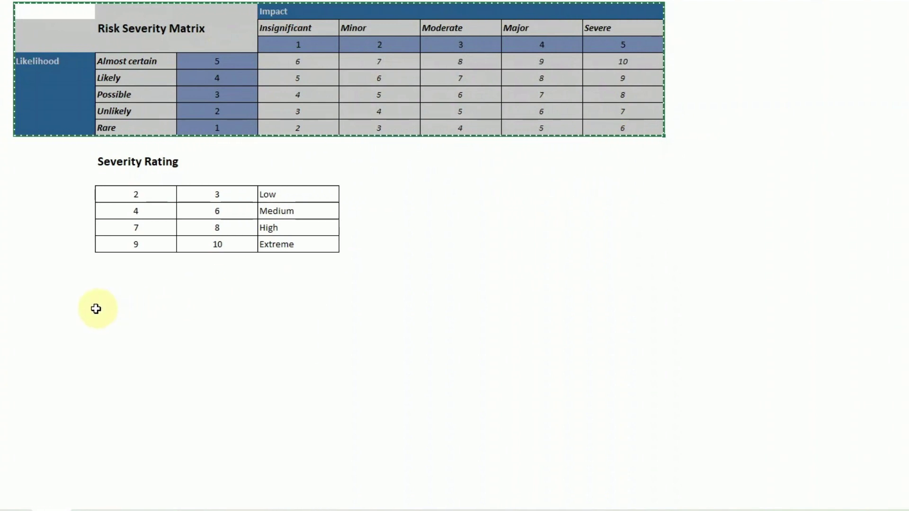
left_click(51, 292)
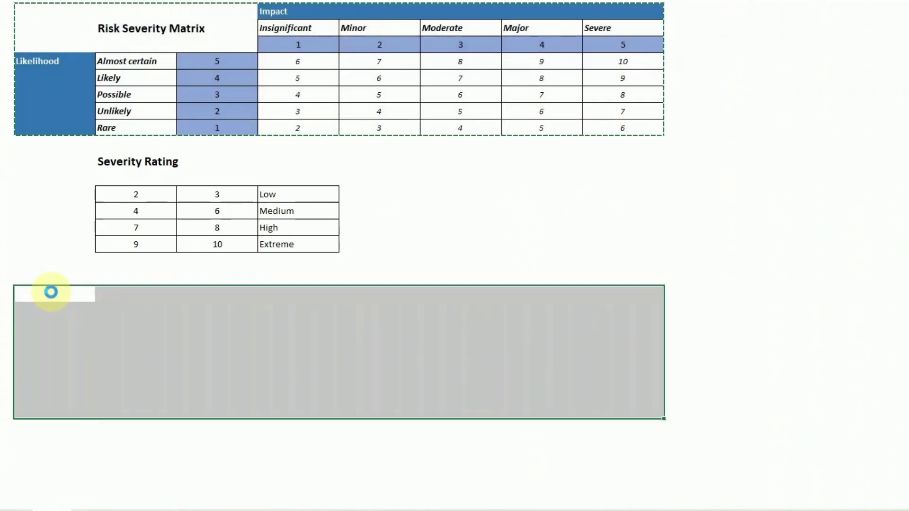
key("ctrl+v")
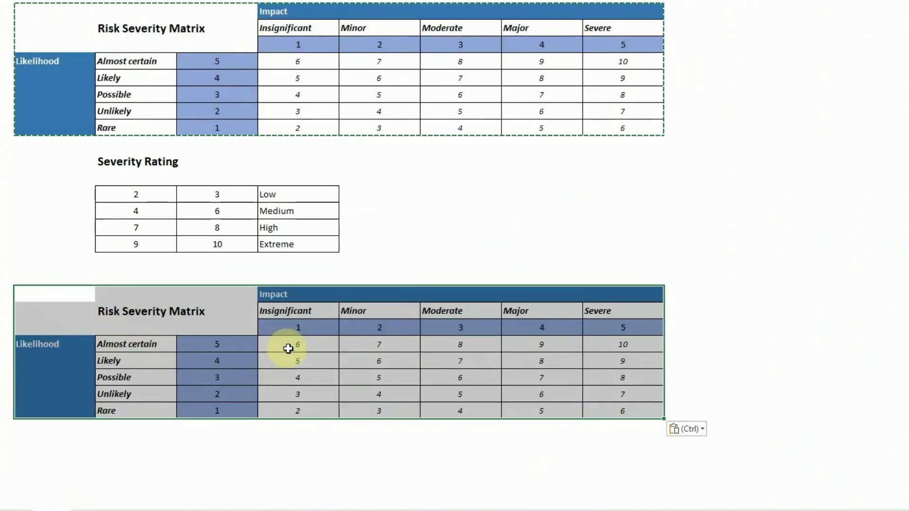
left_click_drag(294, 349, 604, 407)
key("Delete")
left_click(565, 397)
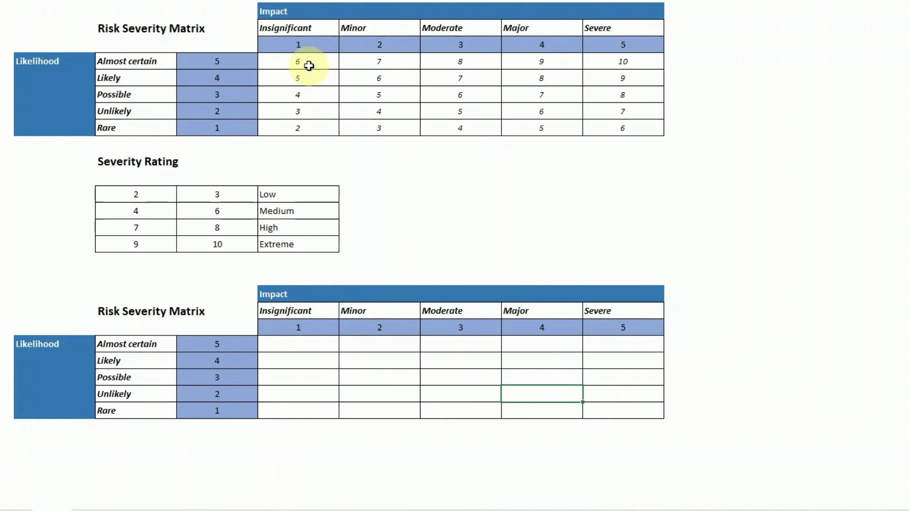
- Enter =VLOOKUP(F5,$D$13:$F$16,3) in the lower matrix's first cell, returning Medium
left_click(294, 344)
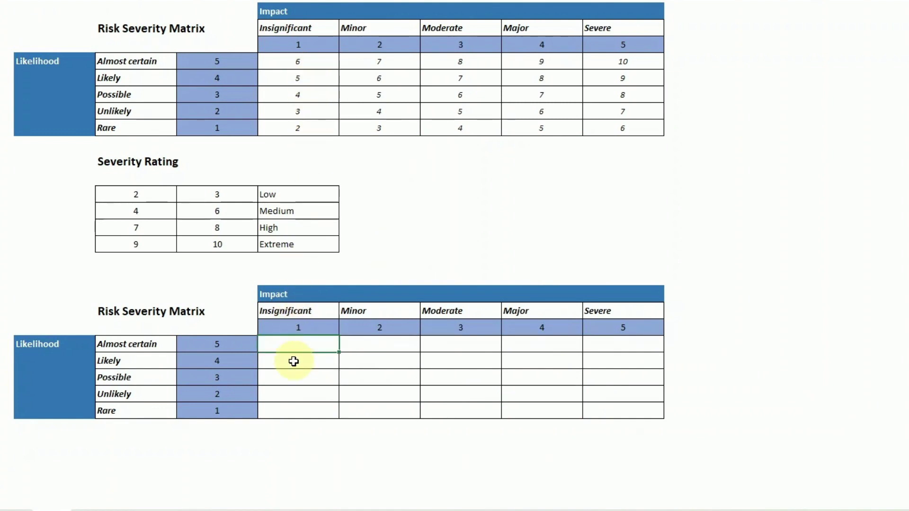
type("=vlook")
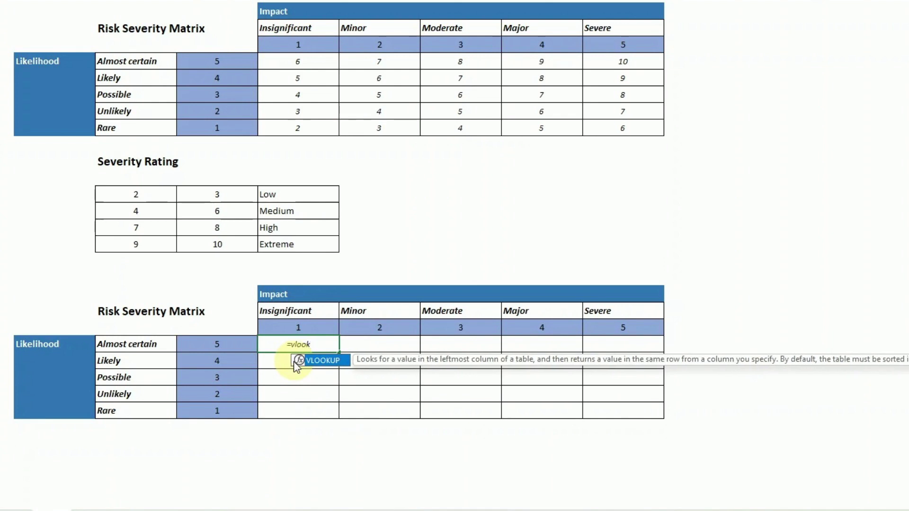
type("u")
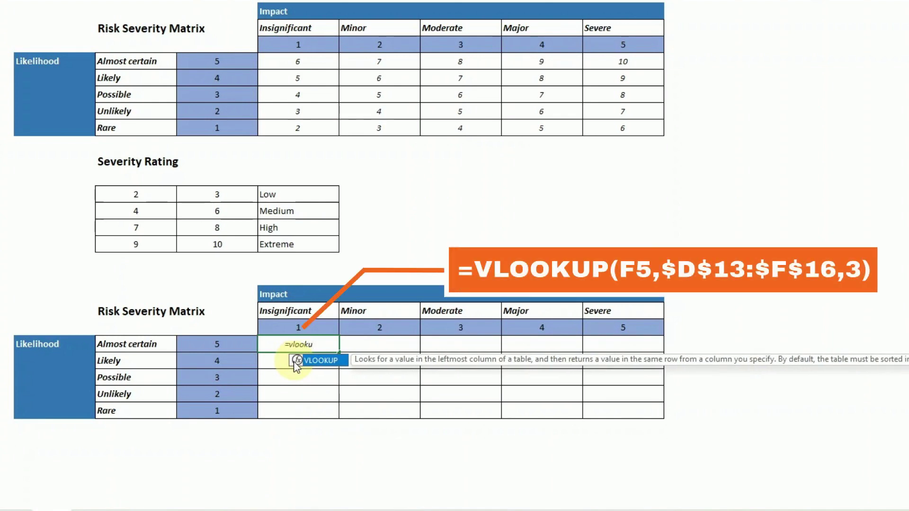
type("p(")
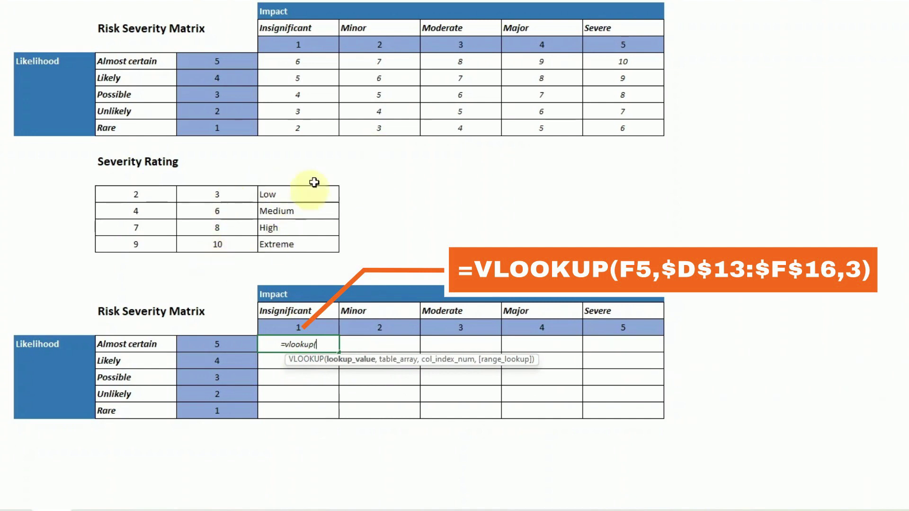
left_click(299, 63)
type(",")
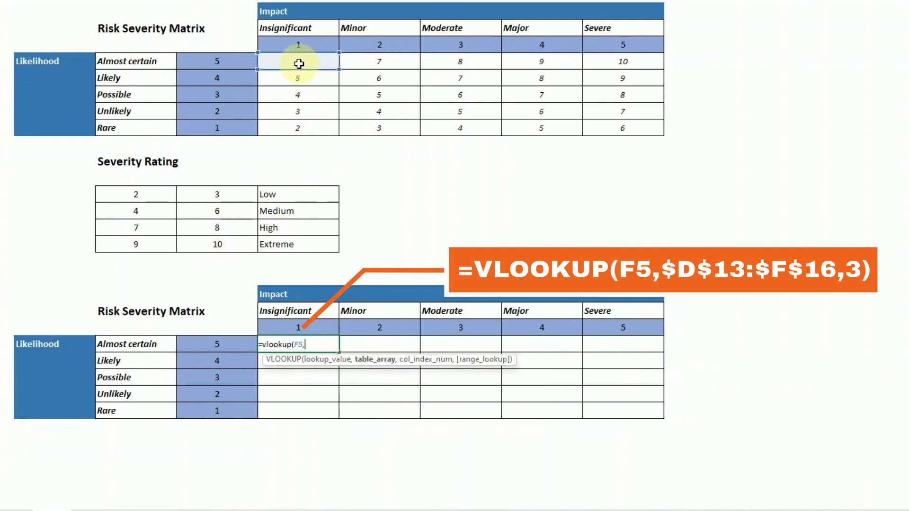
left_click_drag(115, 192, 344, 245)
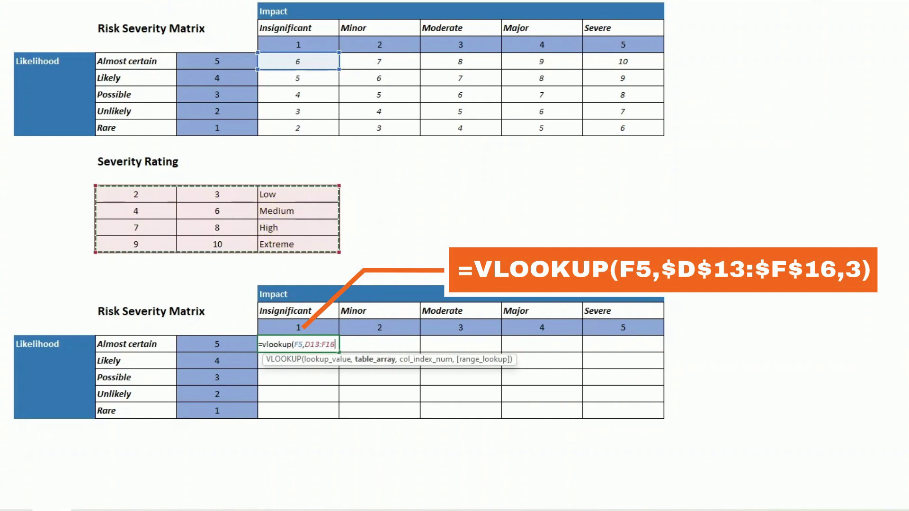
key("F4")
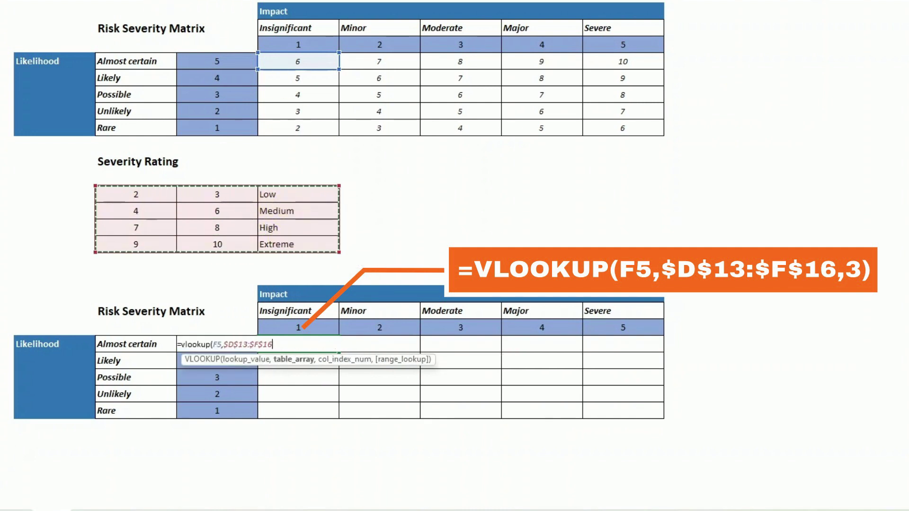
key("F2")
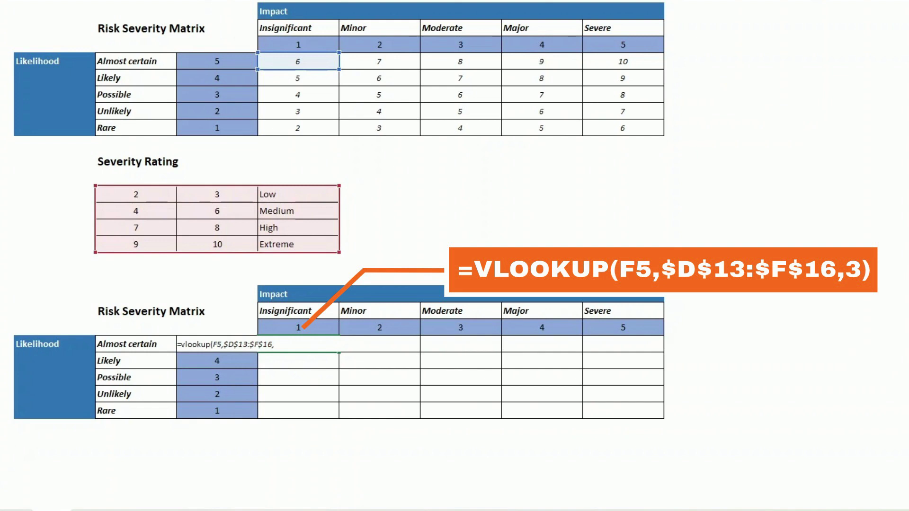
key("Return")
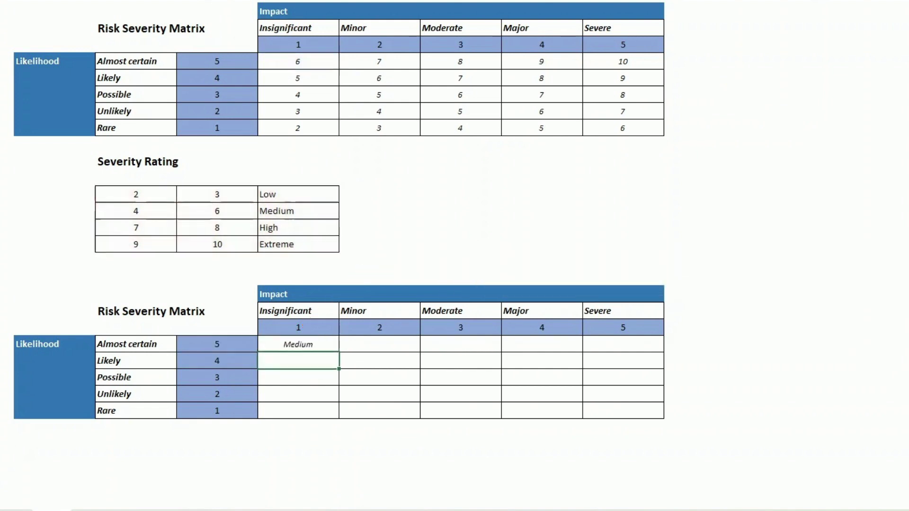
- Copy F22's VLOOKUP rating formula across F22:J26 so each cell shows Low to Extreme
left_click(298, 344)
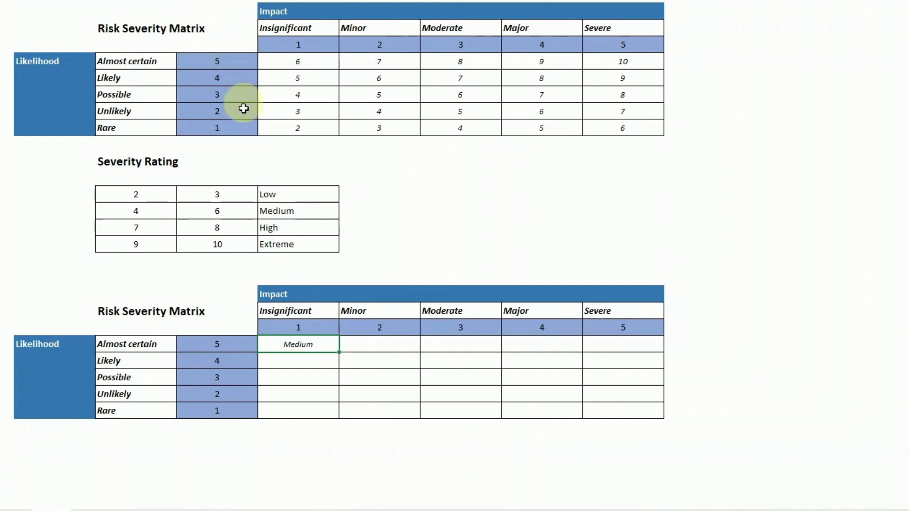
left_click_drag(237, 211, 265, 213)
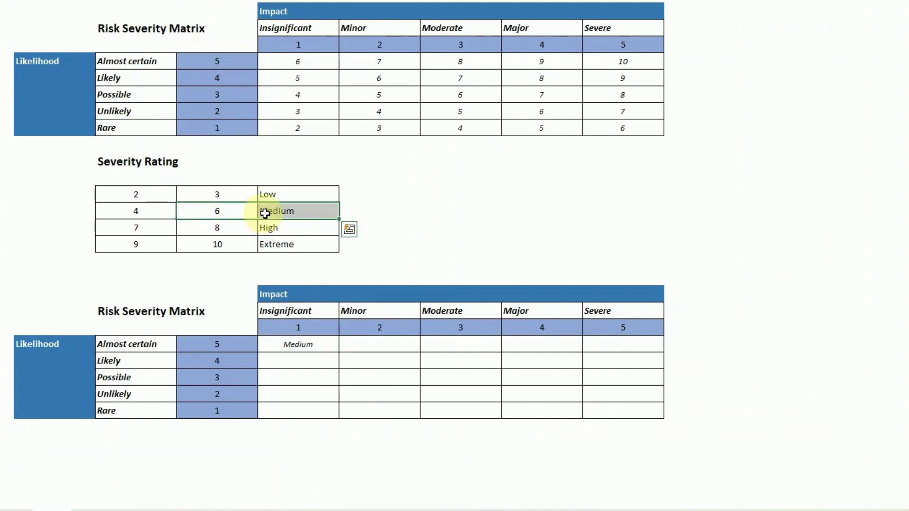
left_click(302, 347)
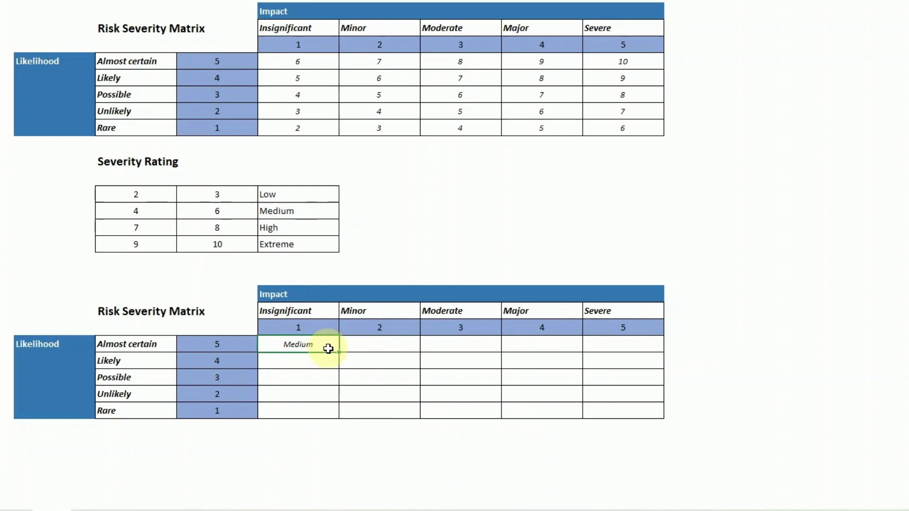
left_click_drag(339, 354, 637, 421)
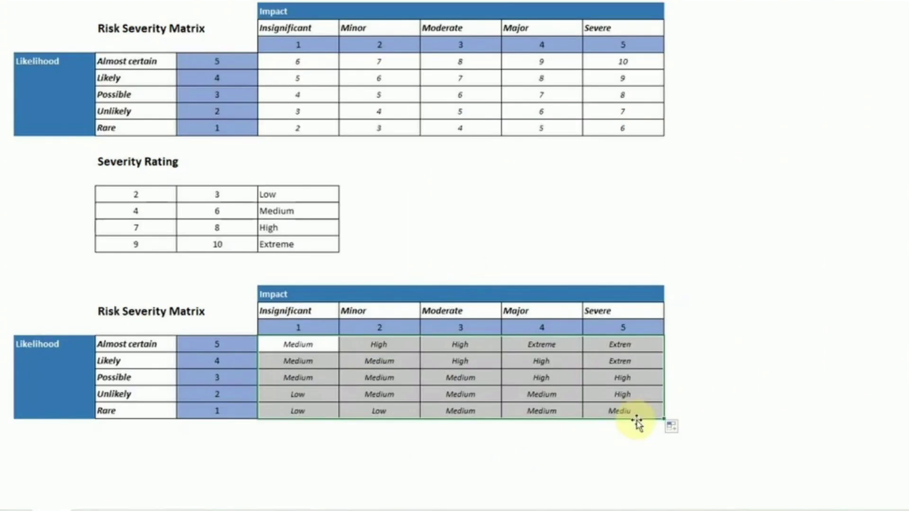
left_click(314, 349)
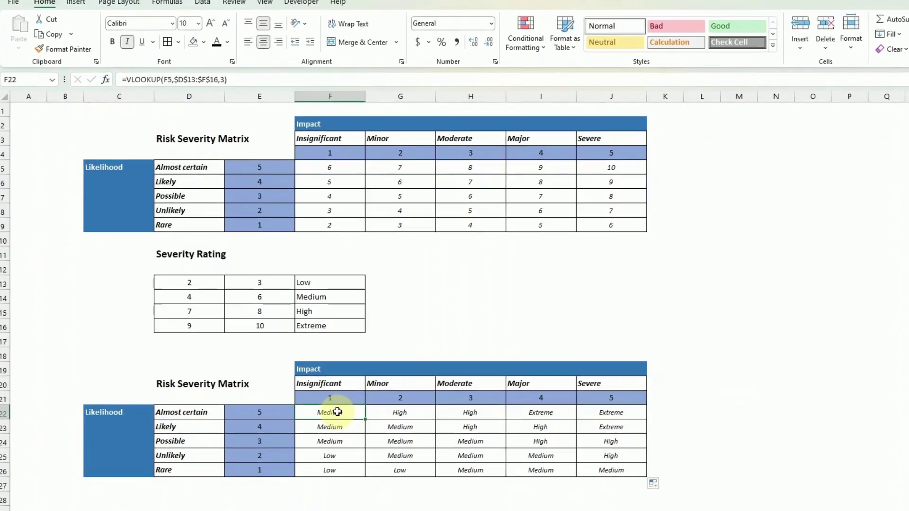
- Add a conditional formatting rule filling cells equal to Low with light green
left_click(540, 47)
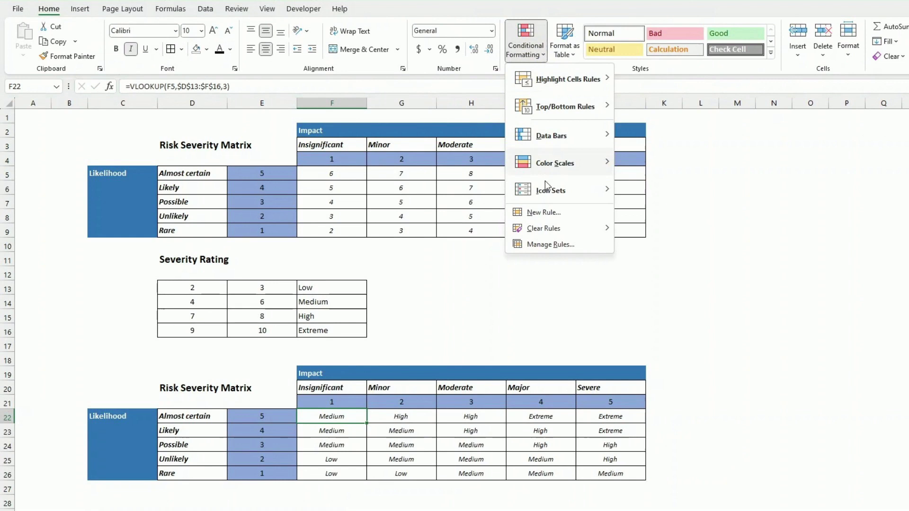
left_click(547, 212)
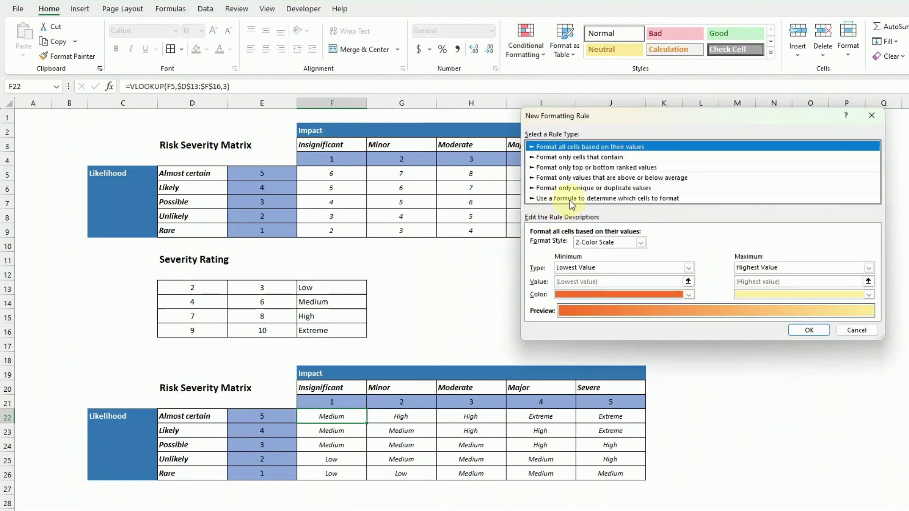
left_click(591, 158)
left_click(644, 243)
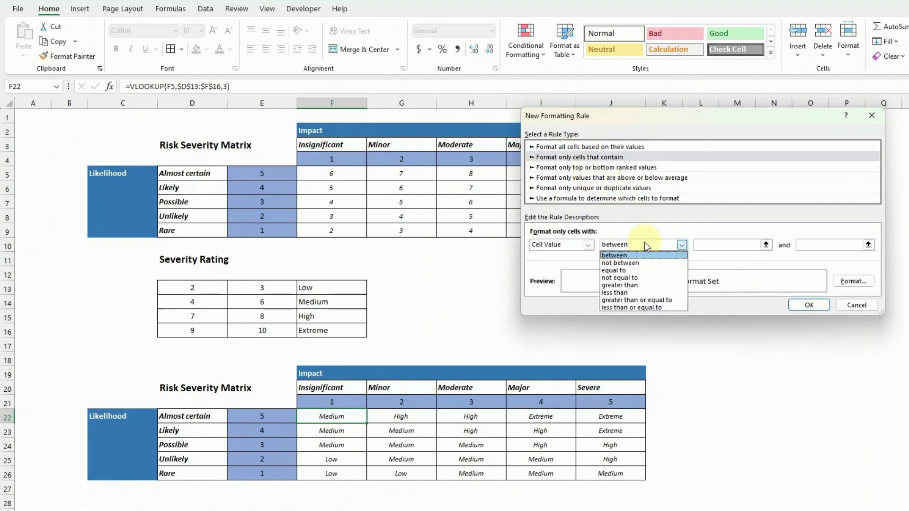
left_click(639, 270)
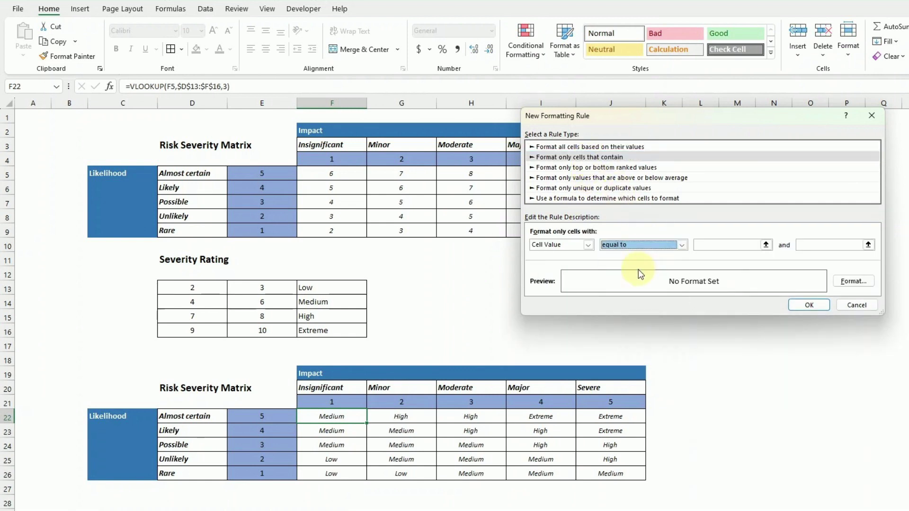
left_click(712, 246)
type("Low")
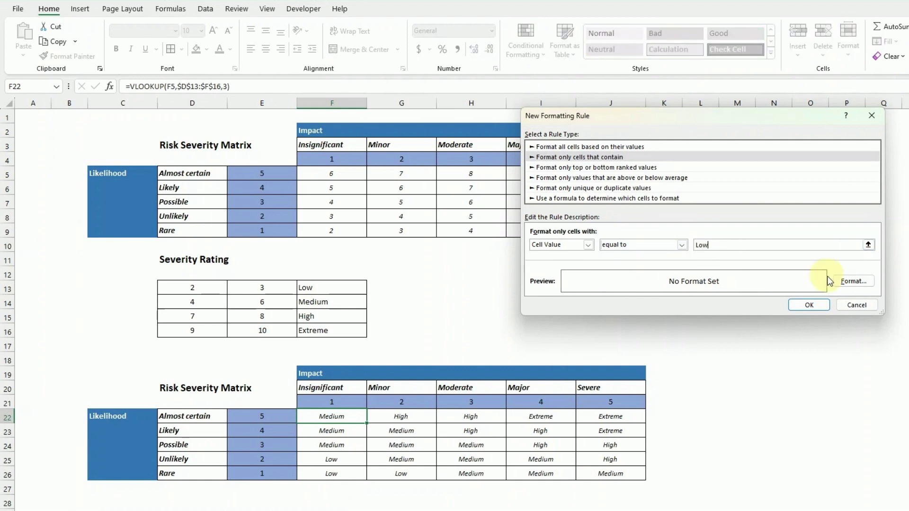
left_click(848, 282)
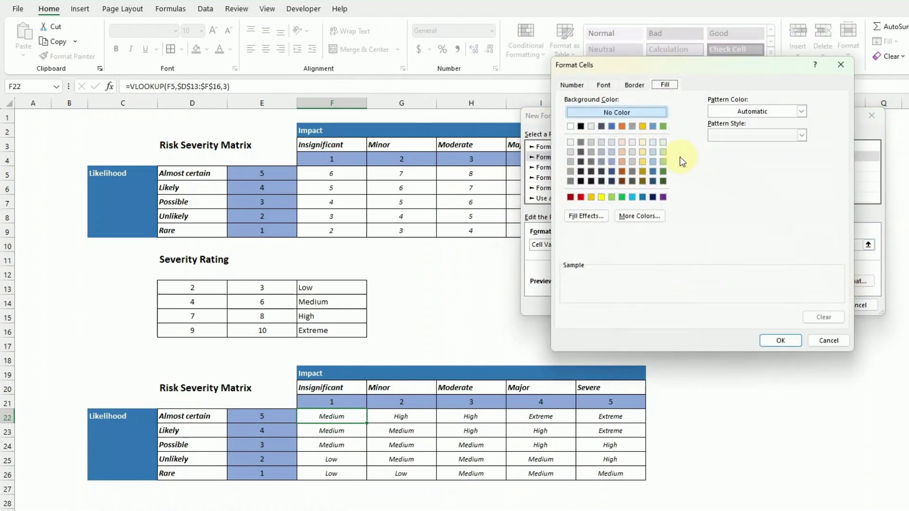
left_click(663, 152)
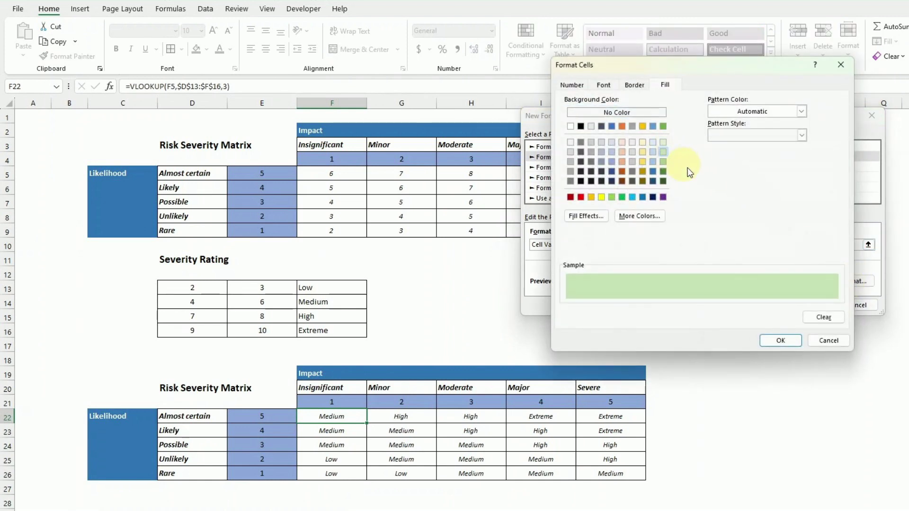
left_click(776, 341)
left_click(805, 305)
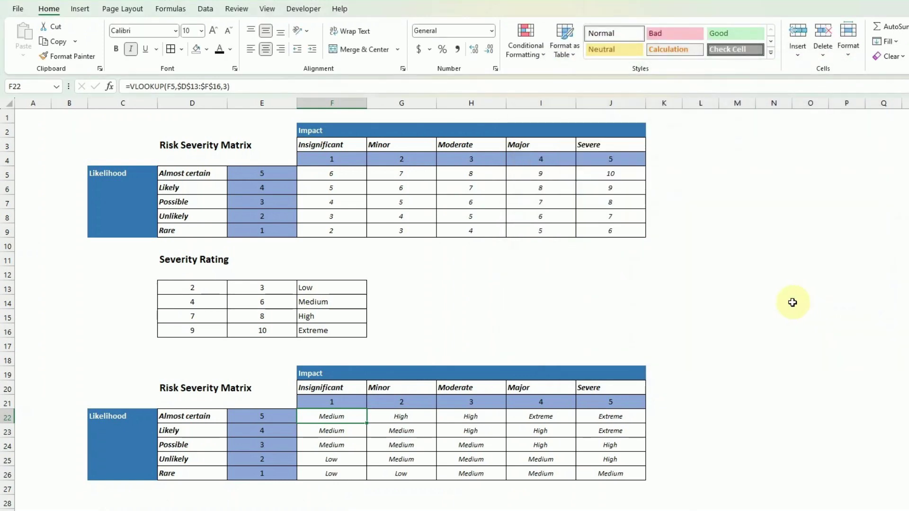
- Add a rule filling cells equal to Medium with yellow
left_click(526, 43)
left_click(541, 209)
left_click(580, 144)
left_click(620, 232)
left_click(620, 258)
left_click(757, 232)
type("Medium")
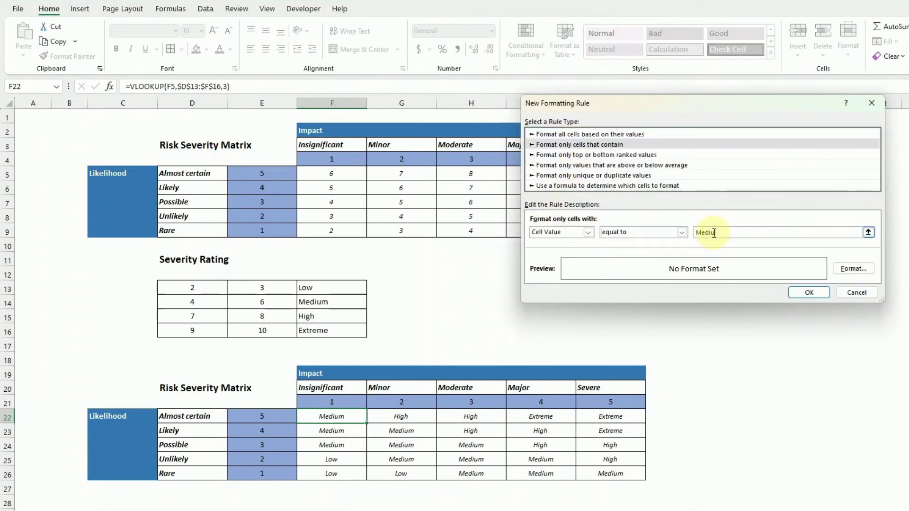
left_click(853, 268)
left_click(648, 147)
left_click(780, 331)
left_click(808, 292)
- Add a rule filling cells equal to High with orange
left_click(526, 42)
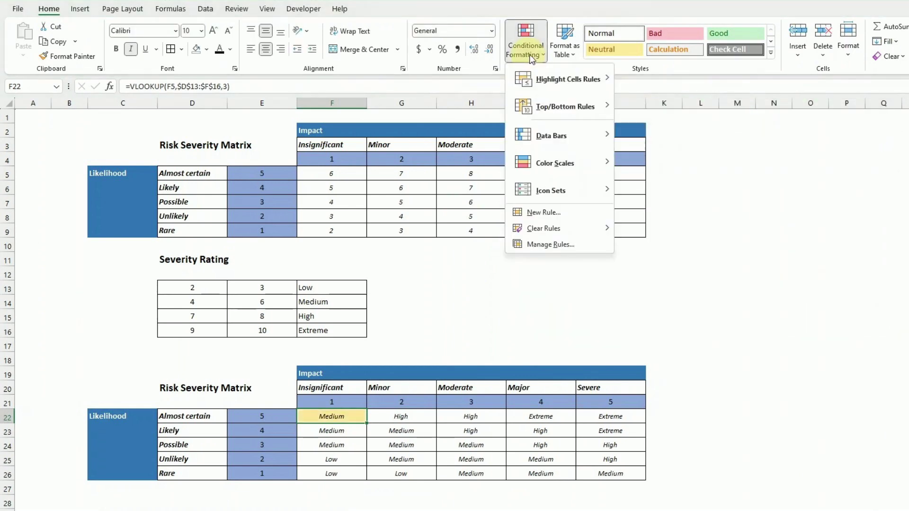
left_click(542, 209)
left_click(579, 132)
left_click(620, 219)
left_click(620, 245)
left_click(715, 219)
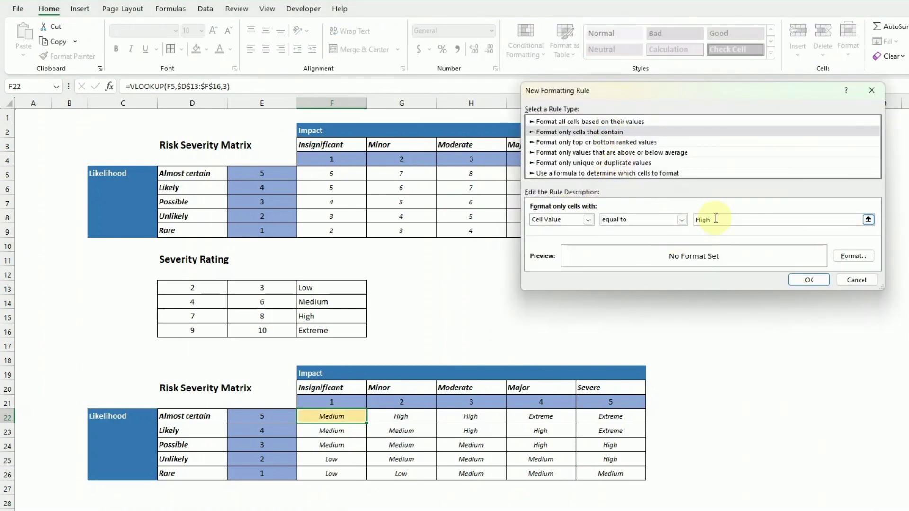
left_click(853, 256)
left_click(596, 172)
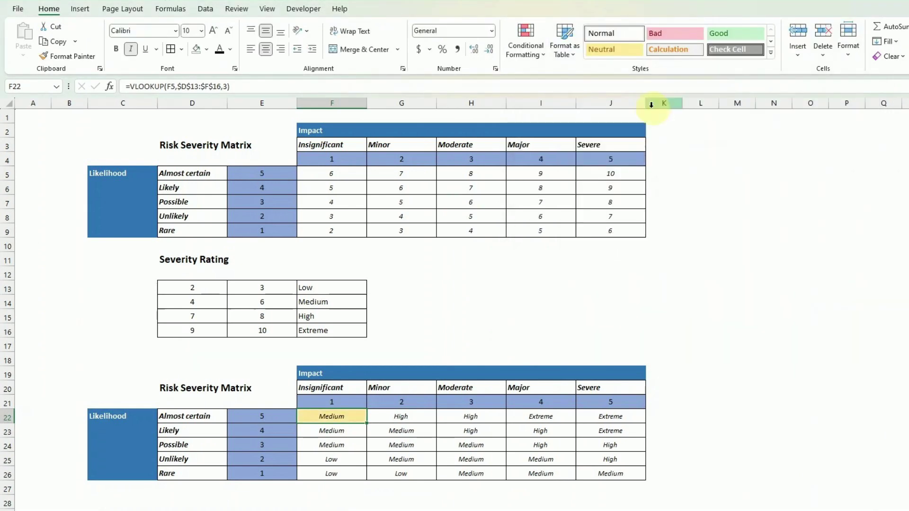
- Add a rule filling cells equal to Extreme with a custom pink colour
left_click(545, 53)
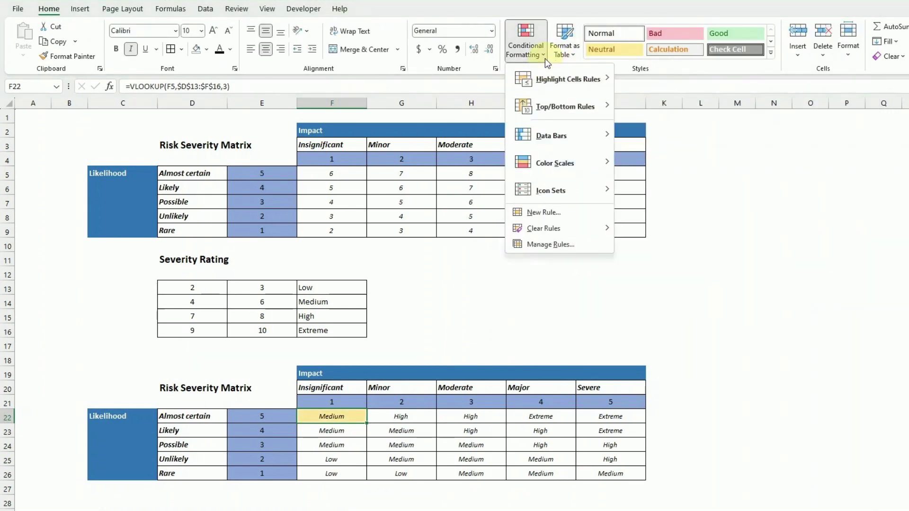
mouse_move(554, 163)
left_click(655, 264)
left_click(615, 119)
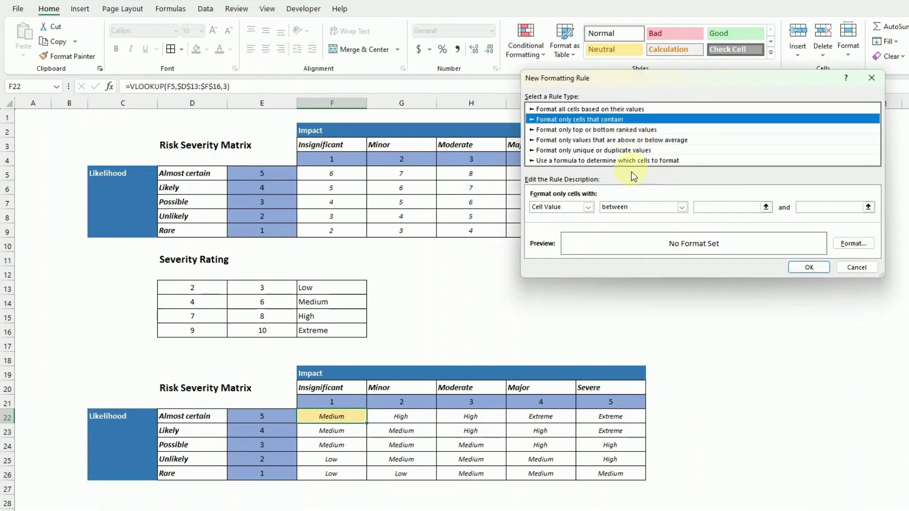
left_click(682, 207)
left_click(616, 228)
left_click(703, 207)
type("Ex")
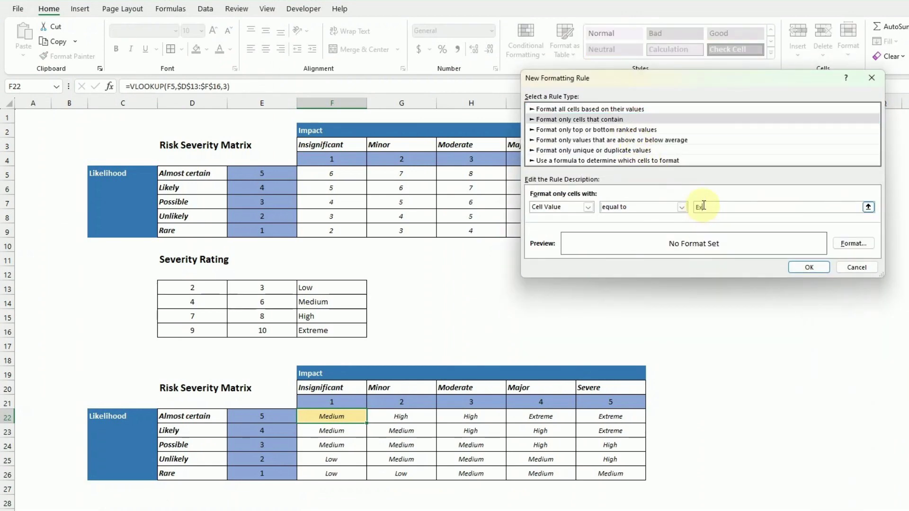
type("treme")
left_click(853, 244)
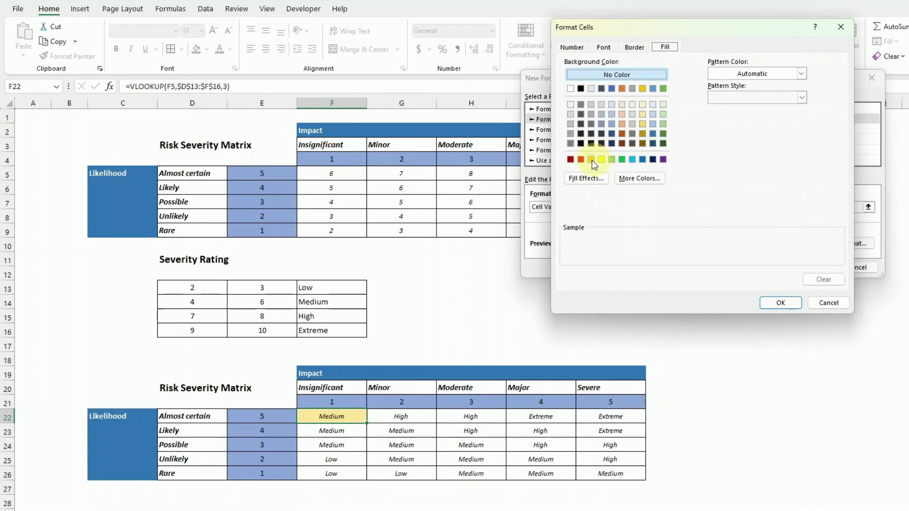
left_click(656, 178)
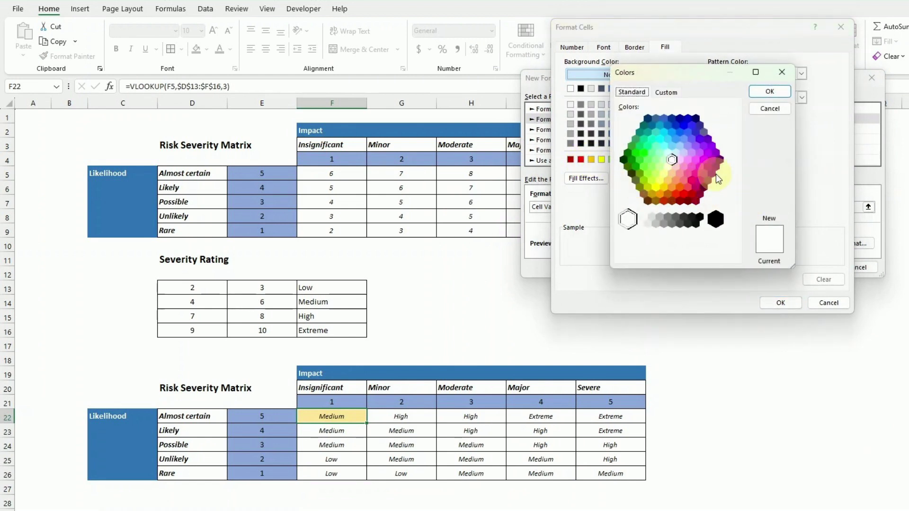
left_click(684, 181)
left_click(770, 91)
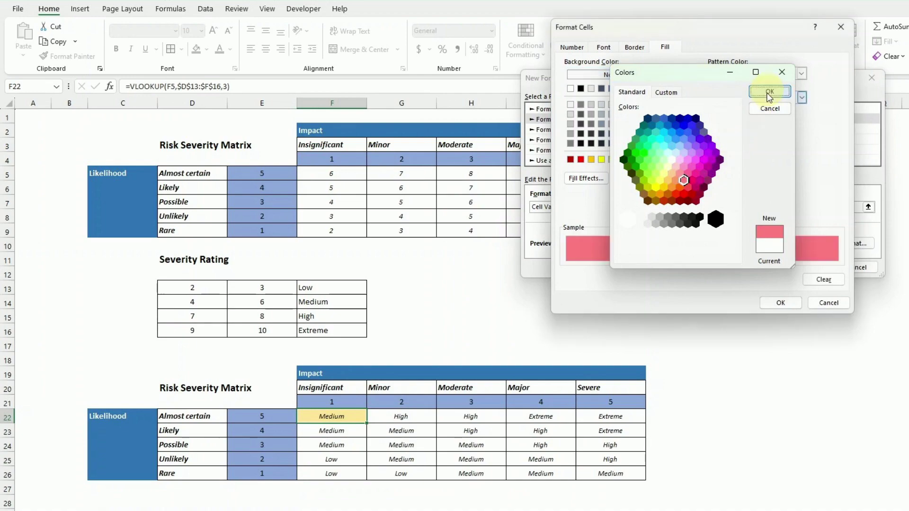
left_click(784, 304)
left_click(806, 265)
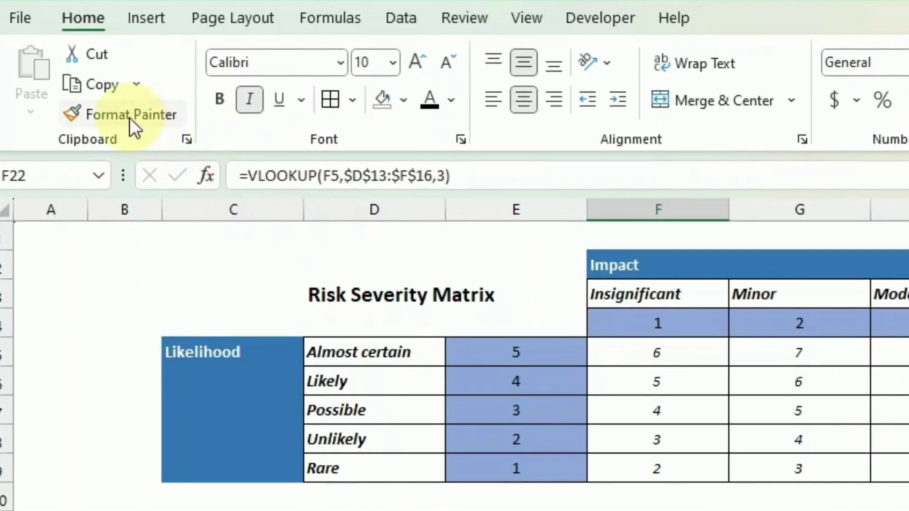
- Use Format Painter to copy F22's colour rules over the whole lower matrix
left_click(135, 127)
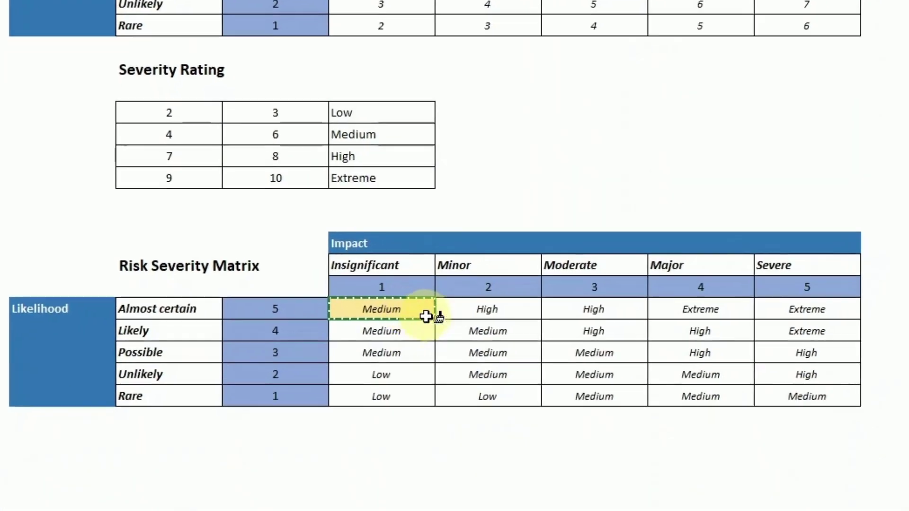
mouse_move(488, 459)
left_mouse_down()
mouse_move(640, 508)
mouse_move(859, 510)
left_mouse_up()
left_click_drag(738, 378, 780, 382)
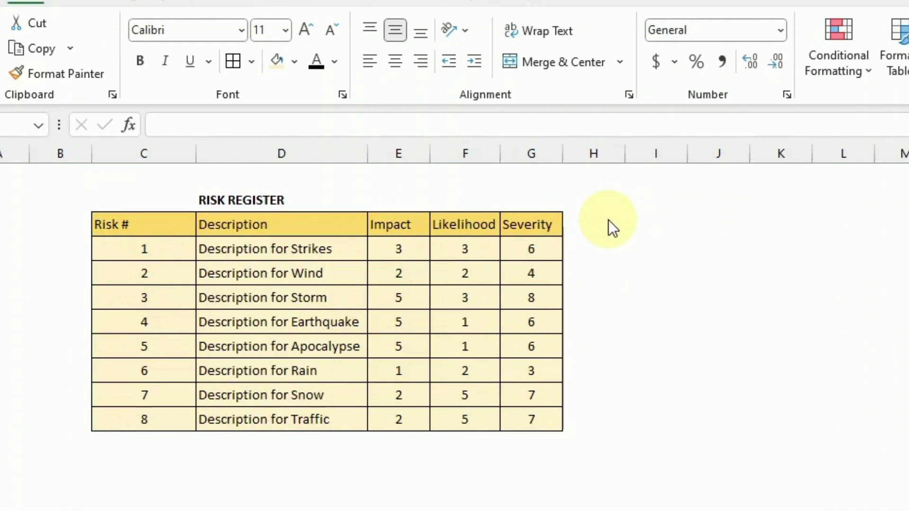
- Add two empty columns H and I beside Severity in the risk register
key("alt+Tab")
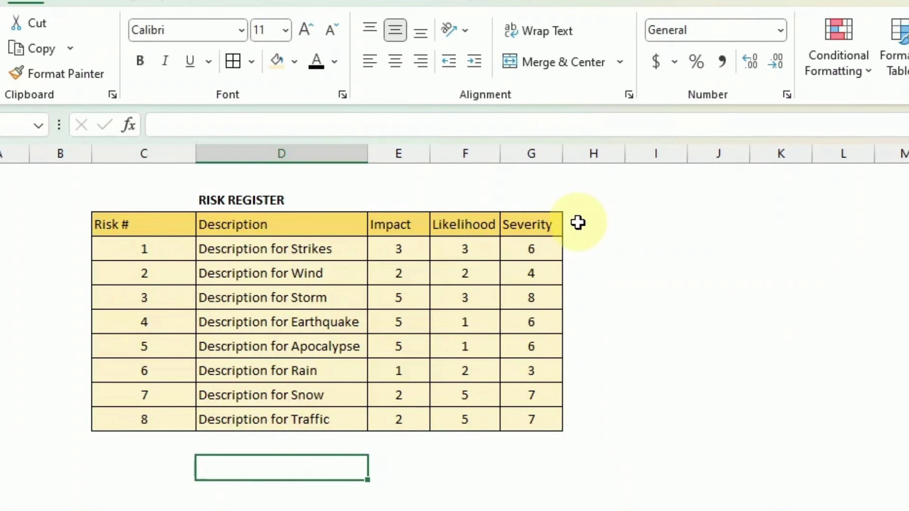
left_click_drag(577, 223, 577, 423)
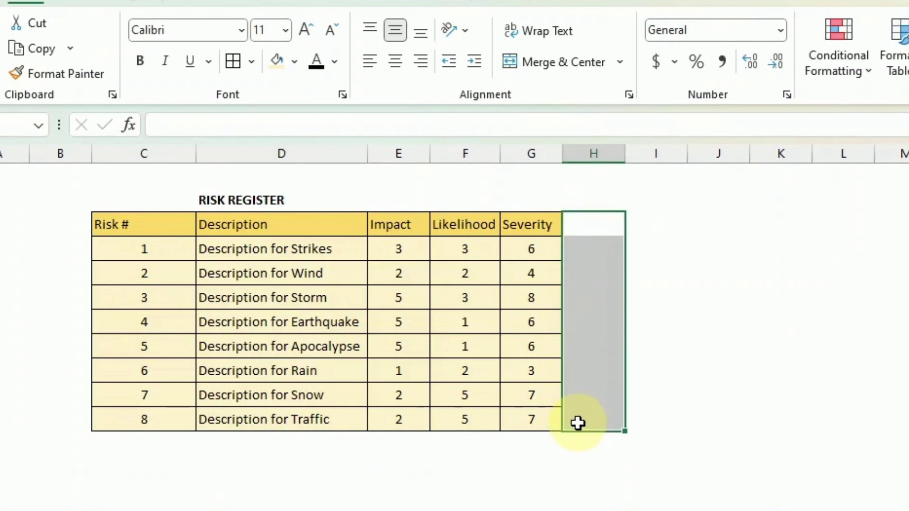
key("ctrl+r")
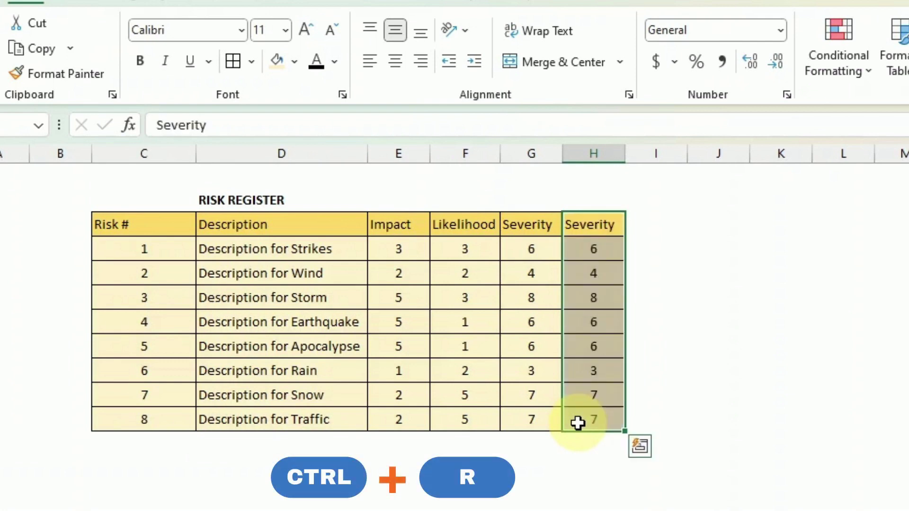
left_click_drag(640, 229, 637, 429)
key("ctrl+r")
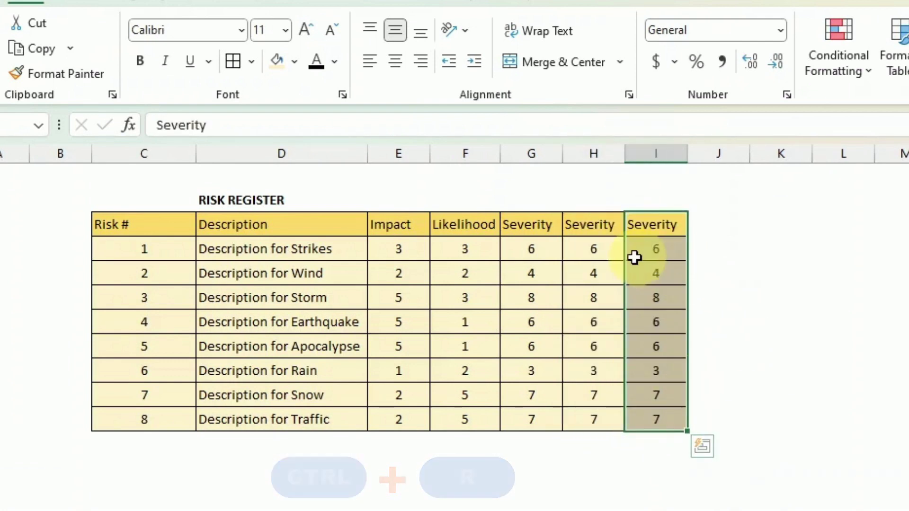
left_click_drag(610, 249, 641, 433)
key("Delete")
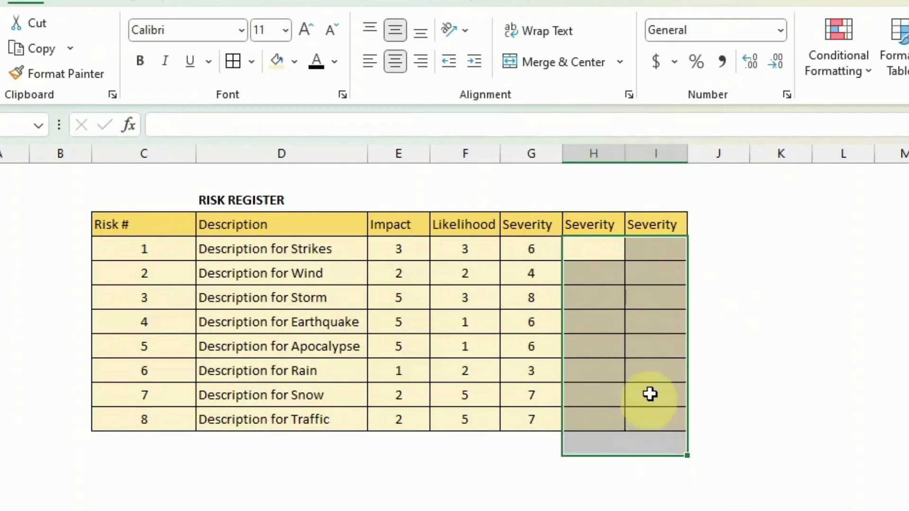
- Head column H as 'Short Description'
left_click(595, 217)
type("S")
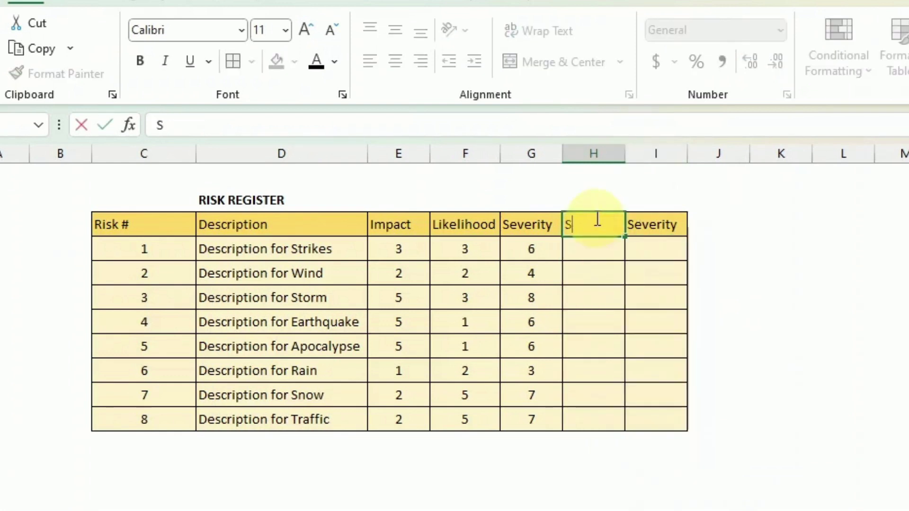
type("hort Descrption")
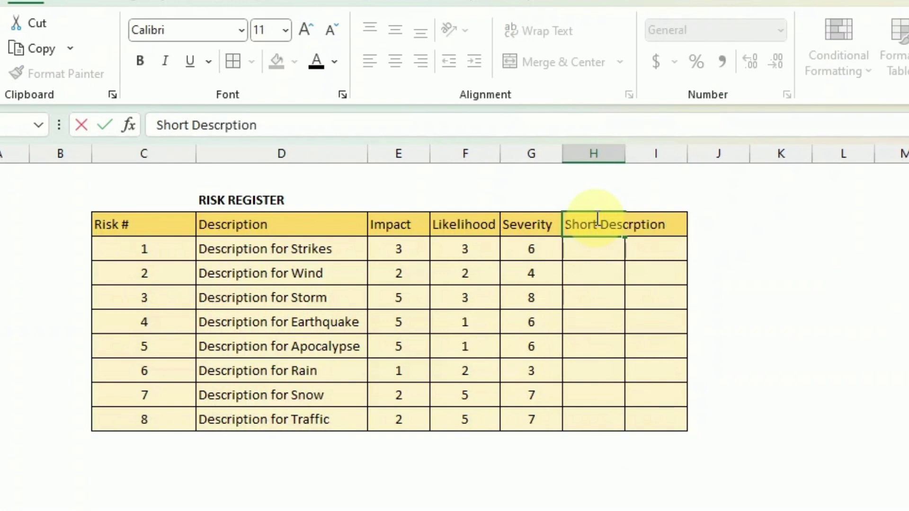
key("BackSpace")
key("BackSpace")
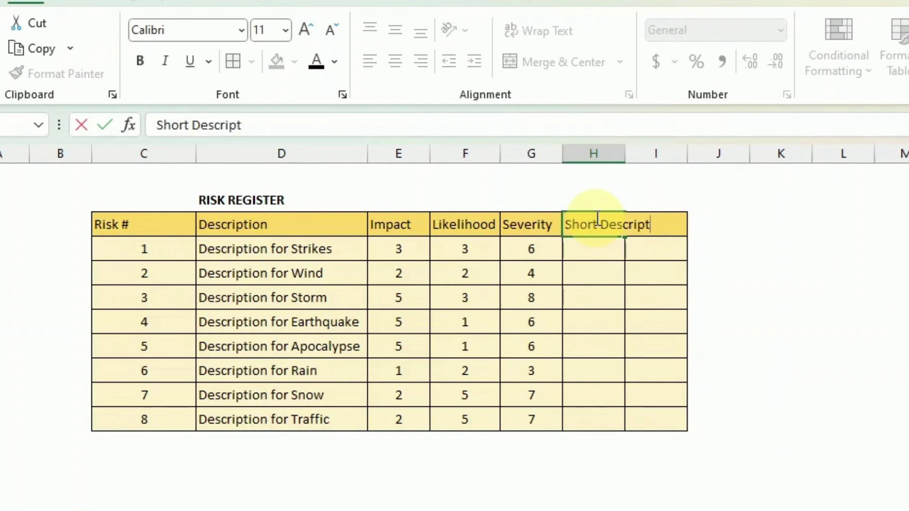
type("iption")
key("Return")
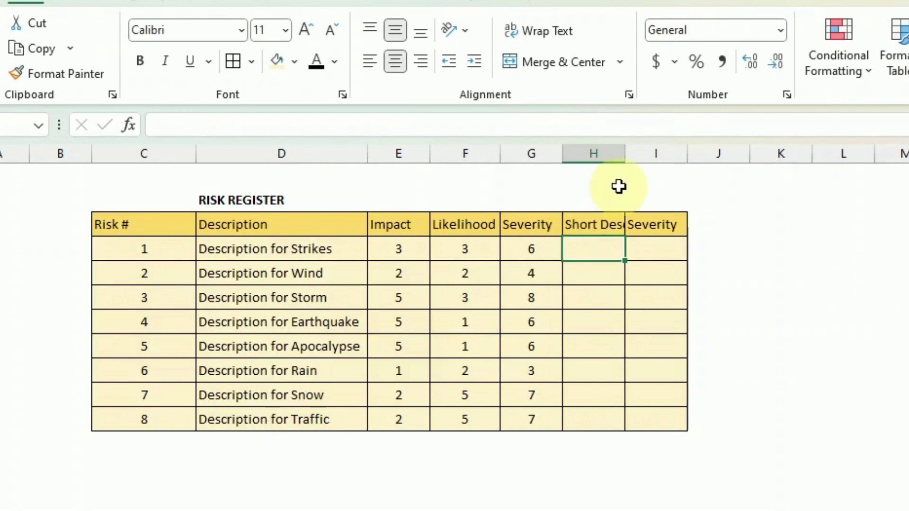
- Auto-fit column H and fill the Concat column with =E4&F4 down every register row
double_click(625, 155)
left_click(694, 227)
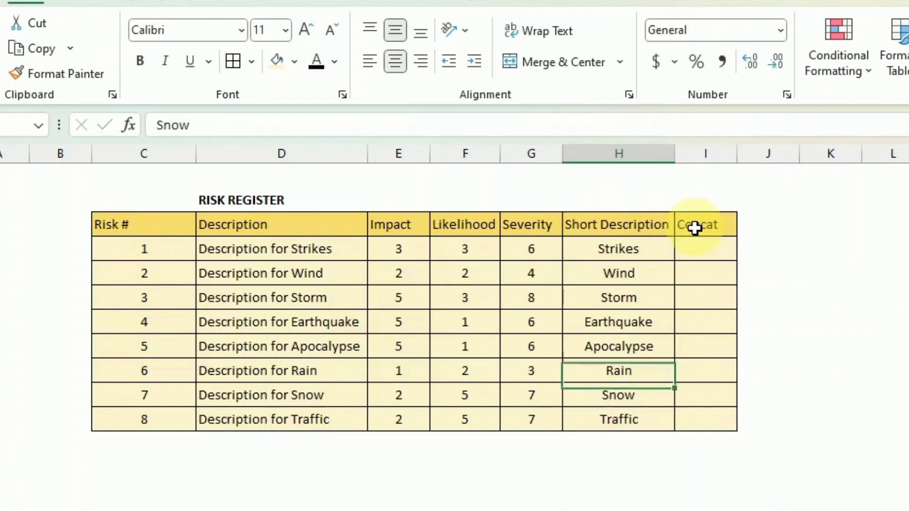
key("Up")
key("Up")
key("Up")
key("Up")
key("Up")
key("Up")
key("Right")
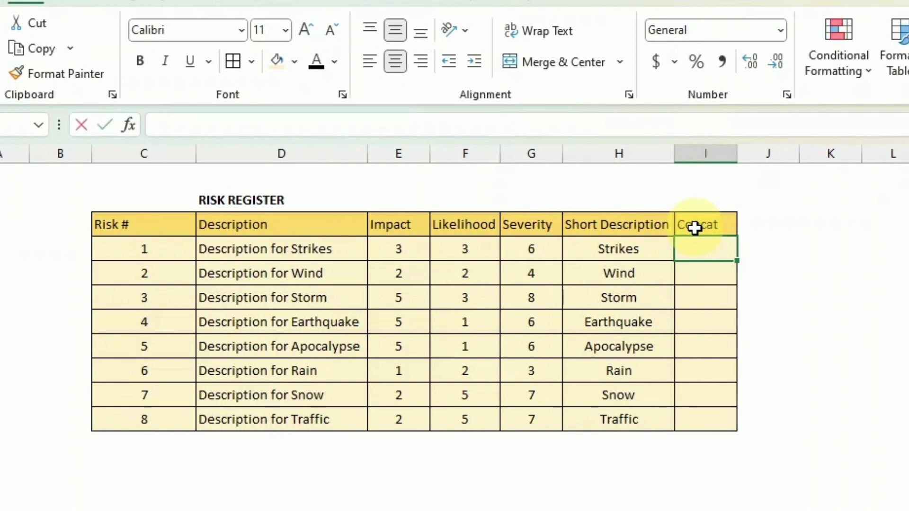
type("=")
key("Left")
key("Left")
key("Left")
key("Left")
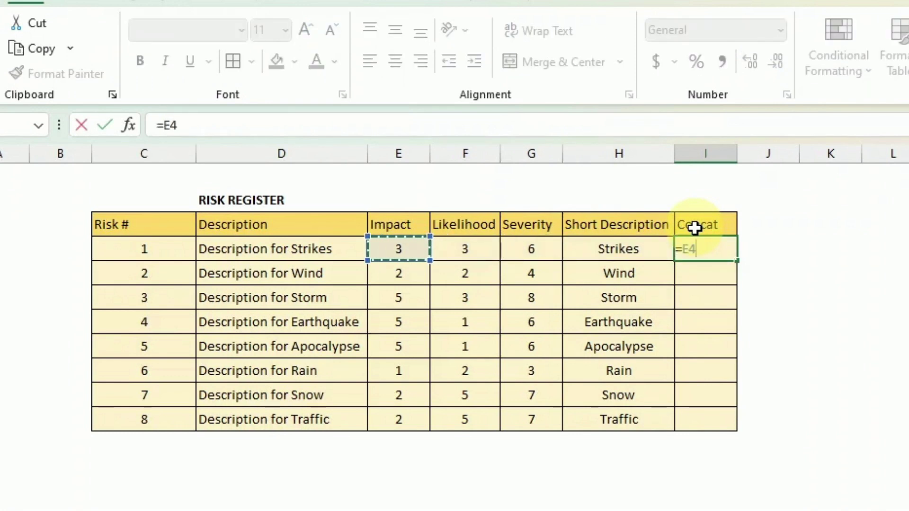
type("&")
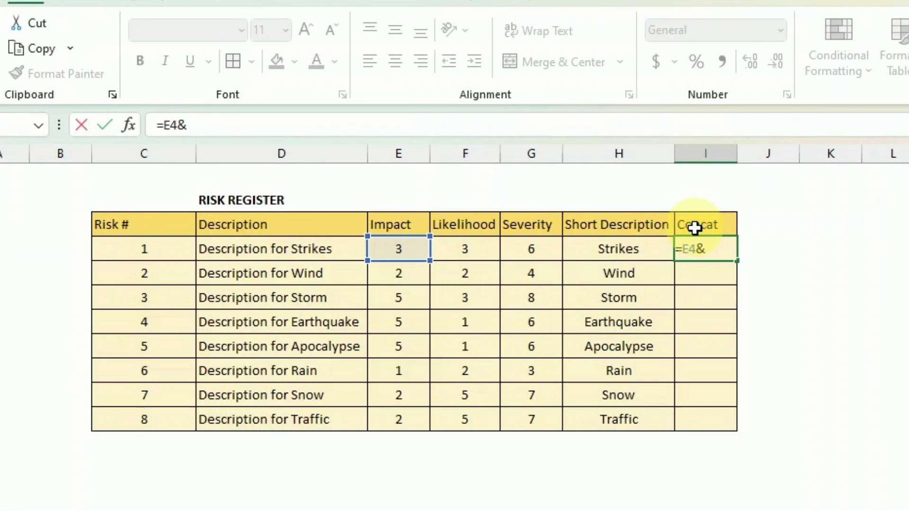
key("Left")
key("Left")
key("Left")
key("Return")
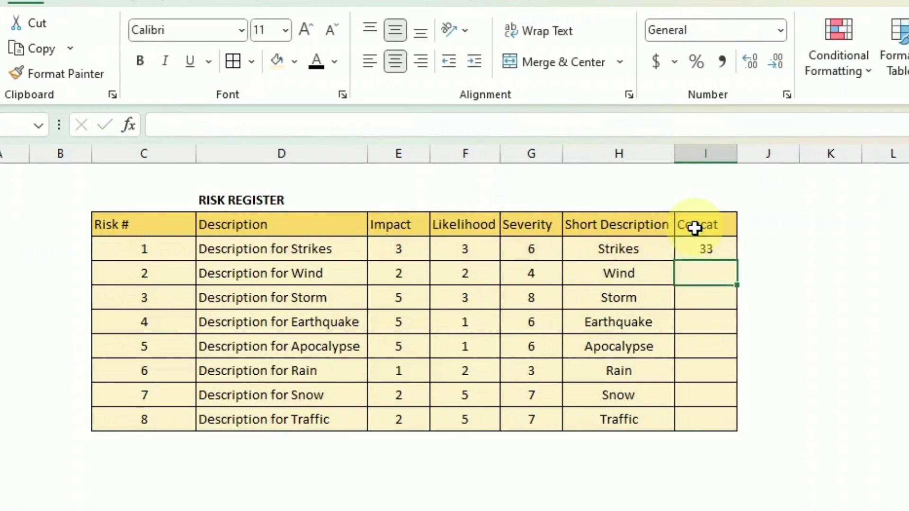
left_click(703, 242)
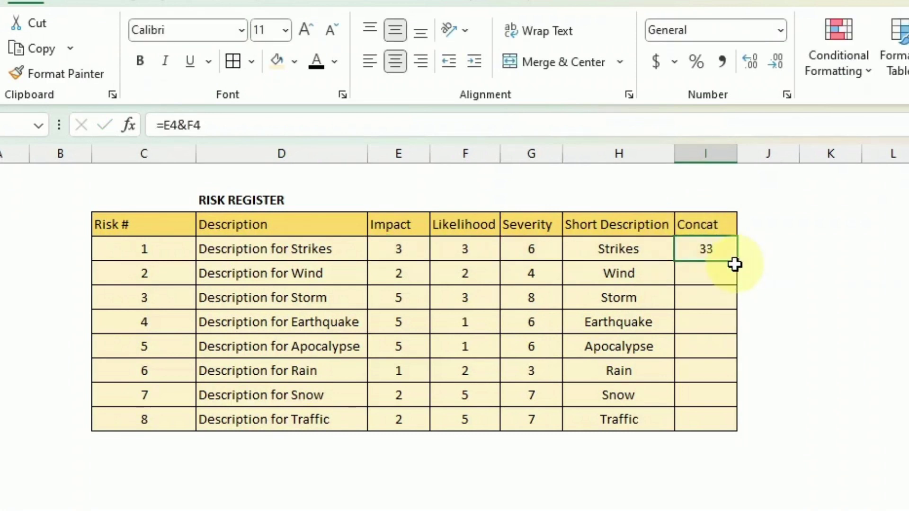
double_click(738, 259)
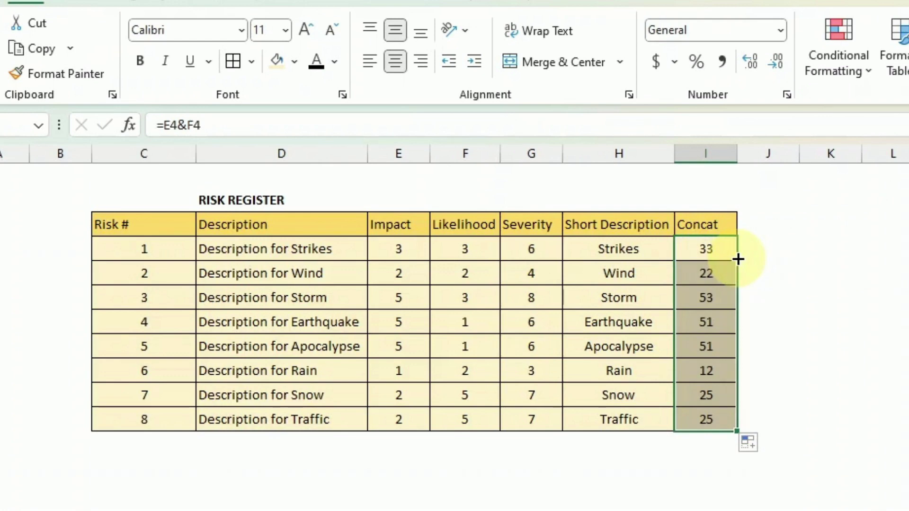
left_click(776, 255)
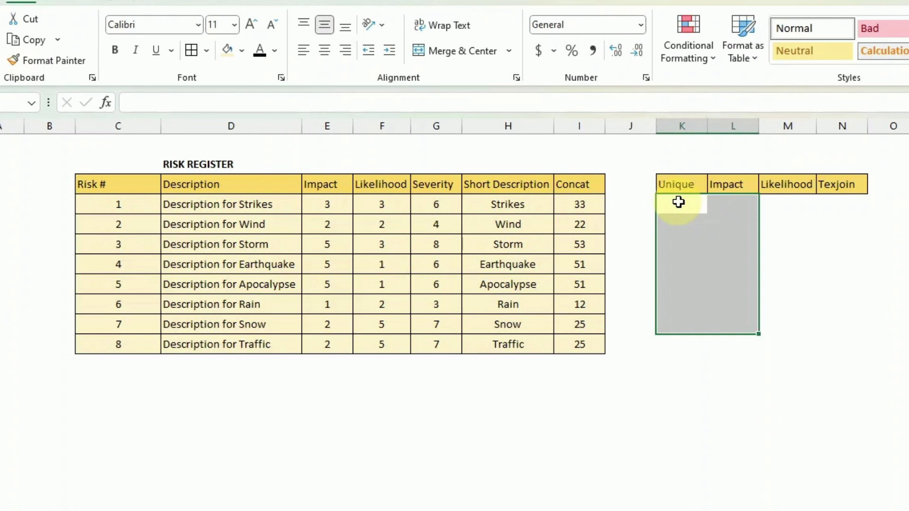
- Enter =UNIQUE(I4:I11) under Unique to spill the six distinct Concat values
left_click(678, 202)
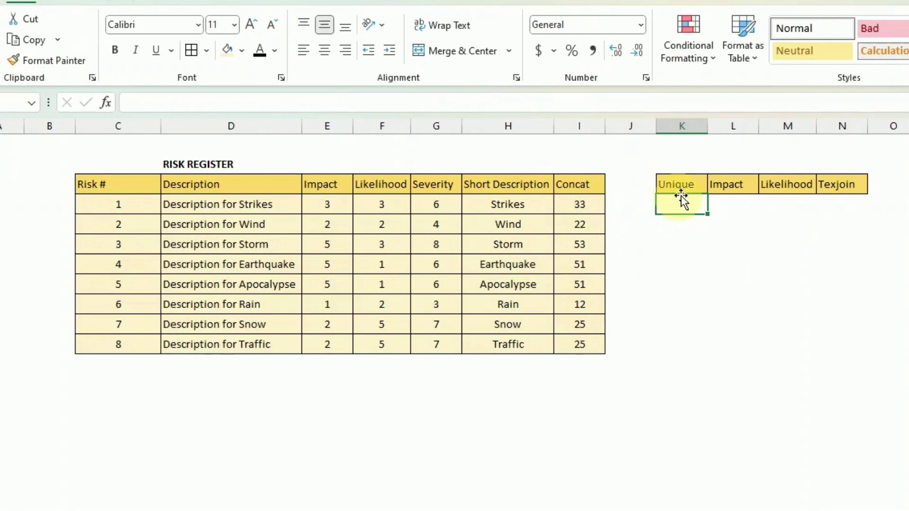
type("=unique")
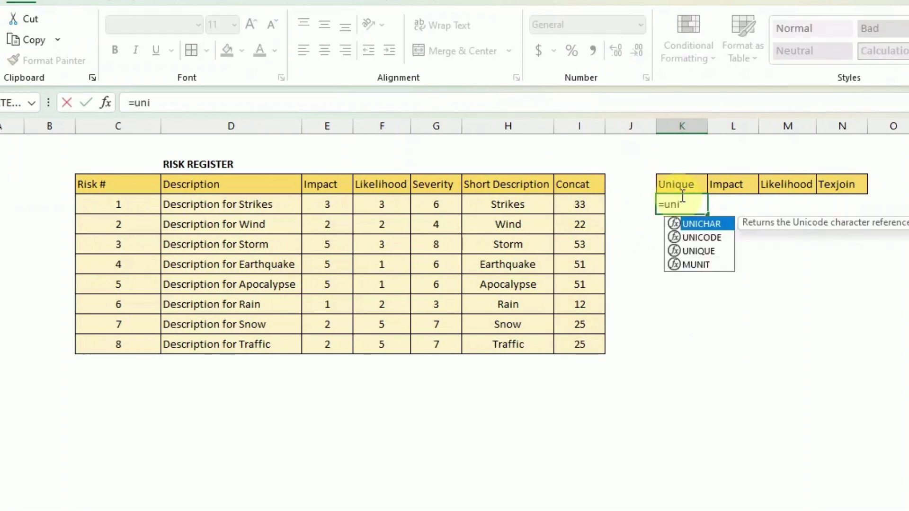
type("(")
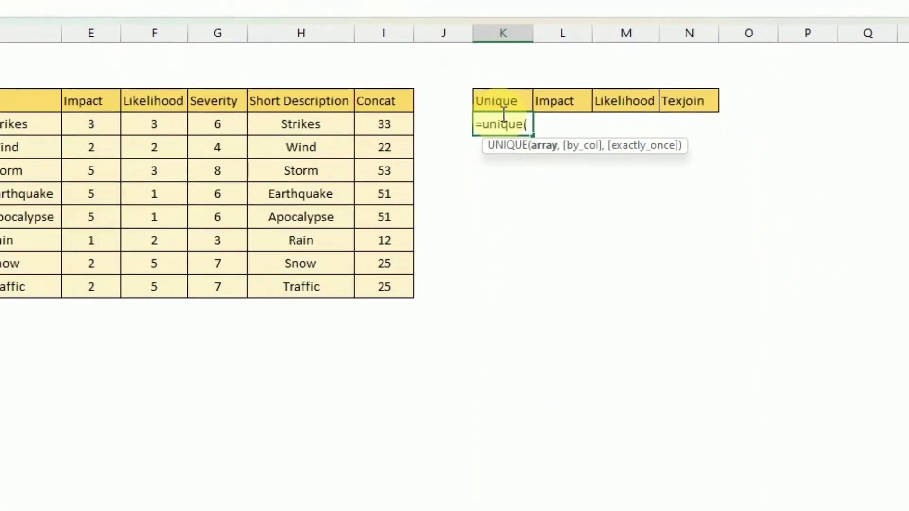
left_click(583, 205)
left_click_drag(360, 114, 354, 280)
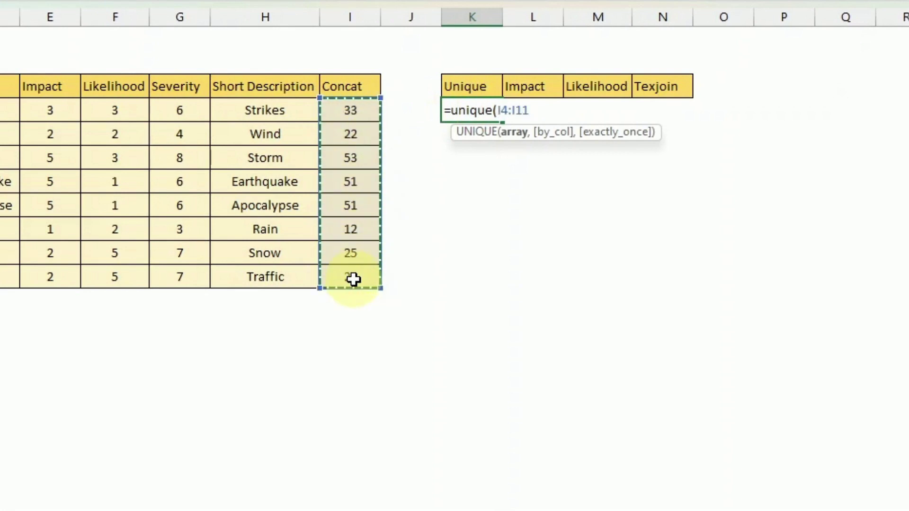
key("Return")
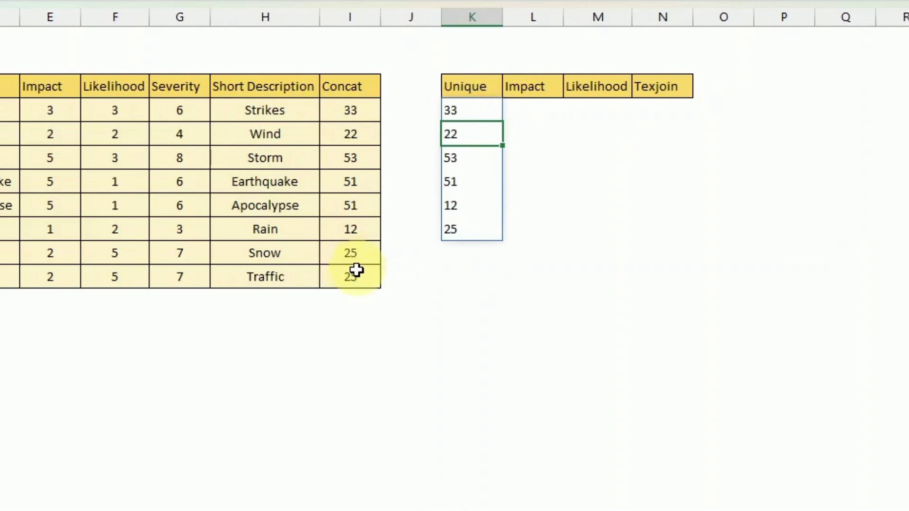
- Enter =IF(K4<>"",VALUE(LEFT(K4)),0) in L4 for the Impact digit and fill it down the column
left_click(526, 114)
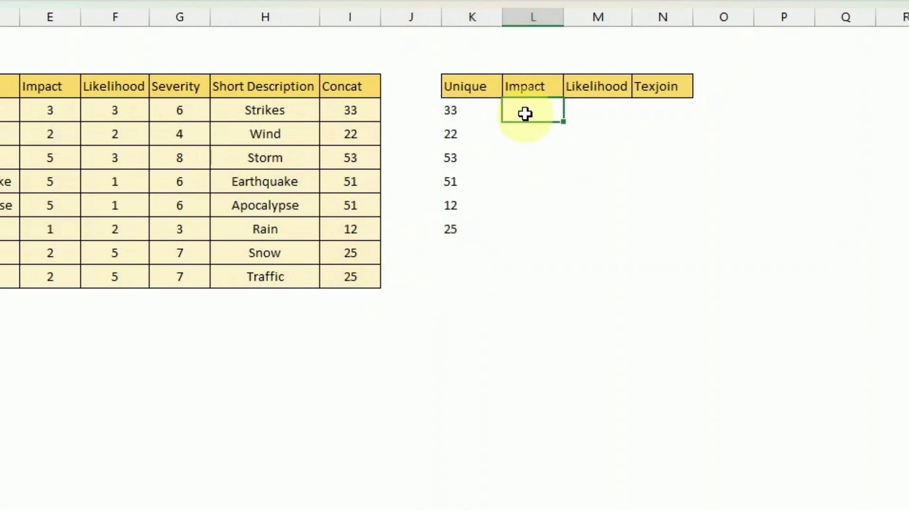
type("=if(")
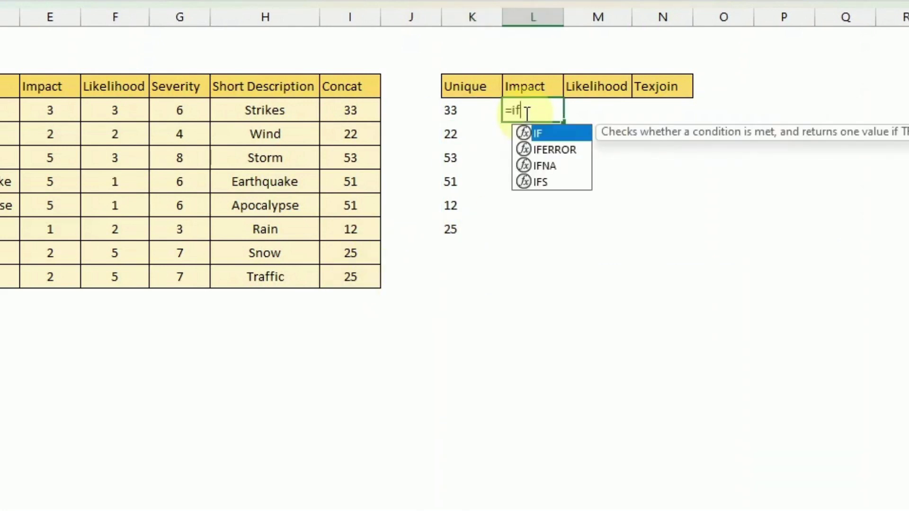
key("Left")
type("< ")
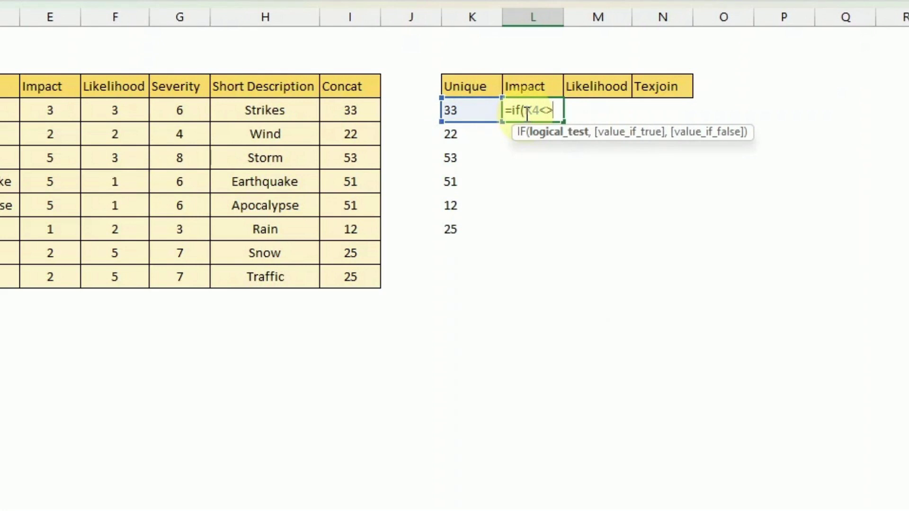
type(">\"\",")
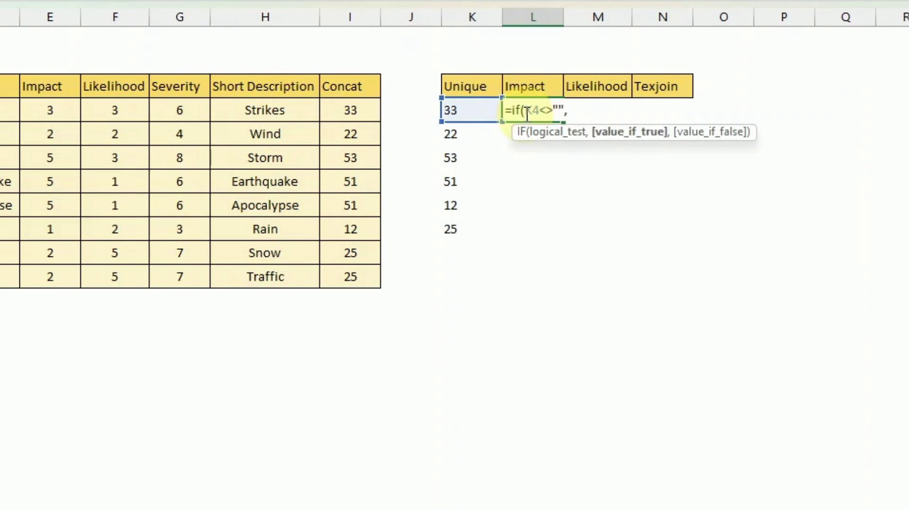
type("value")
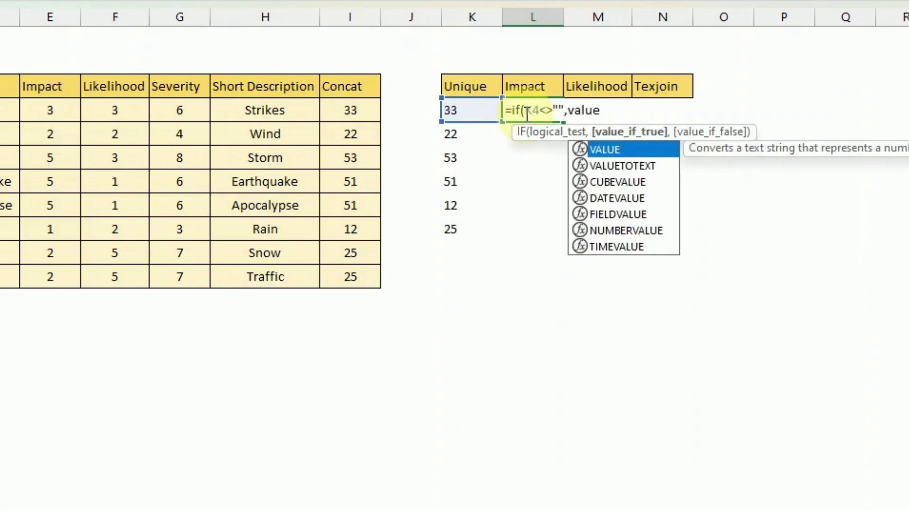
type("(left")
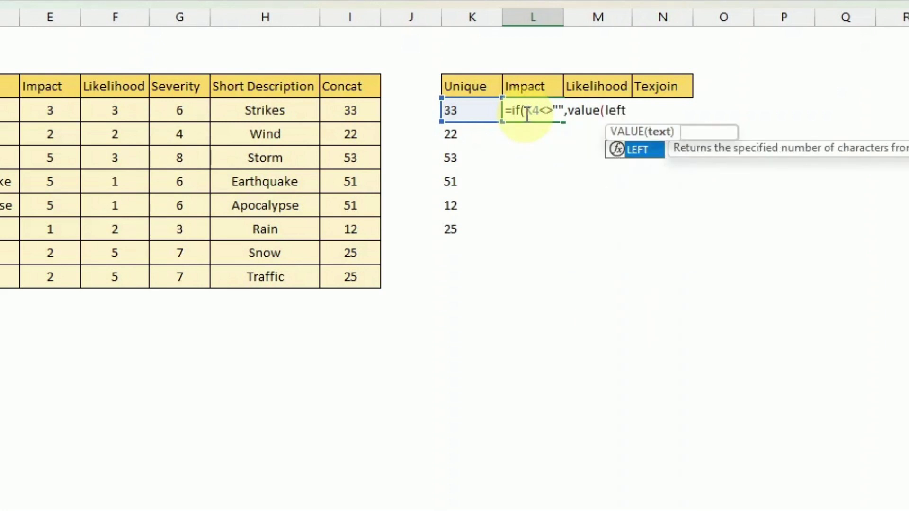
type("(")
key("Left")
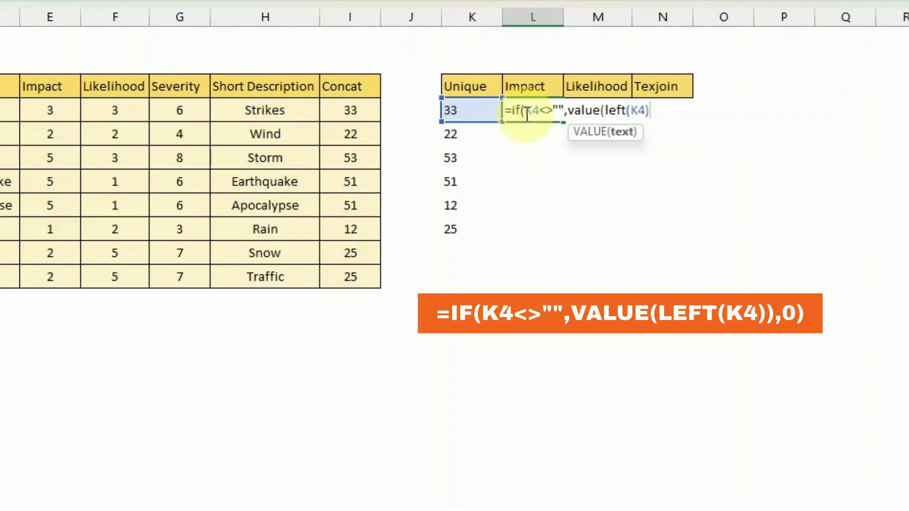
type(",")
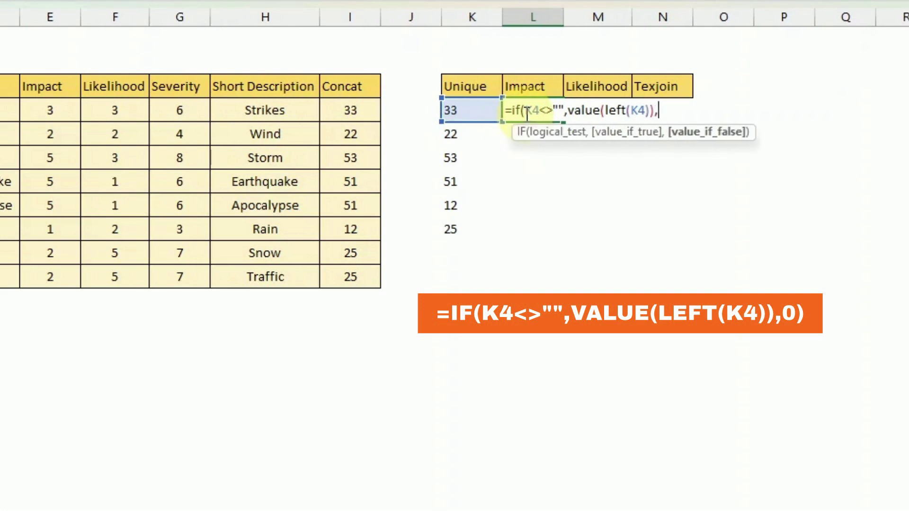
type("0)")
key("Return")
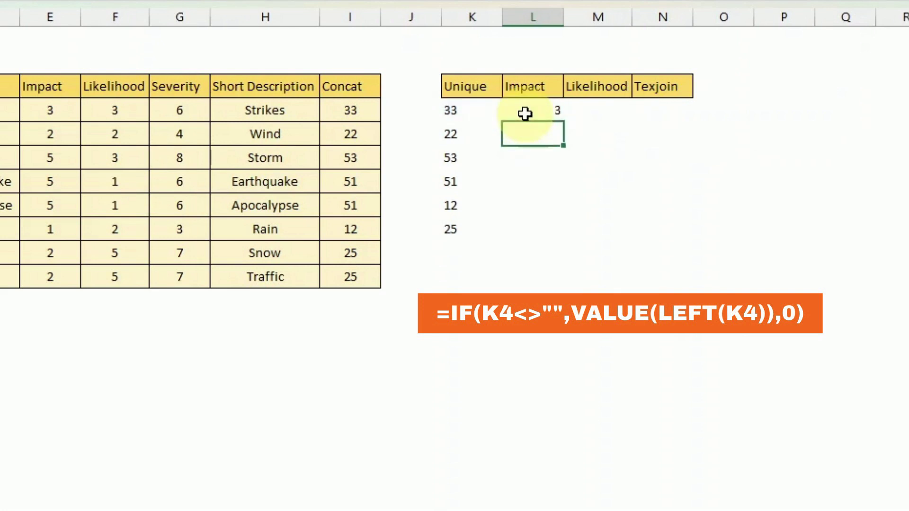
left_click(525, 113)
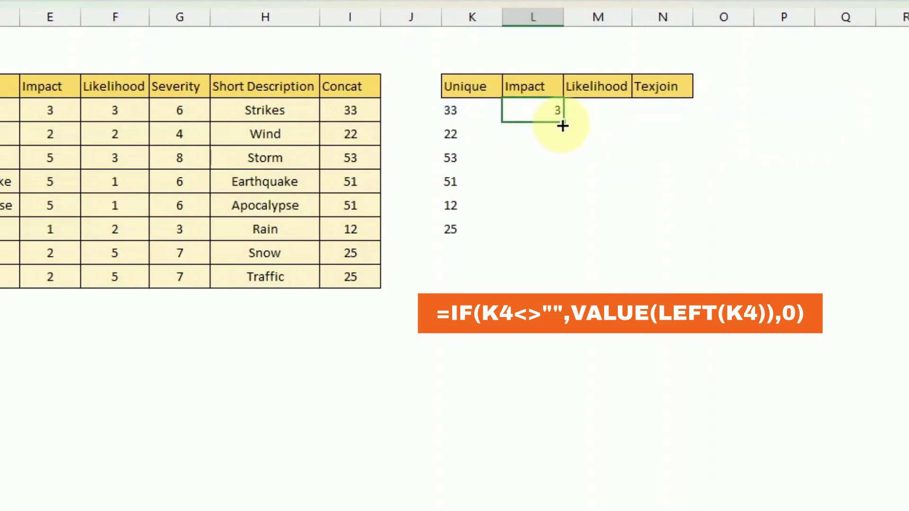
left_click_drag(562, 126, 561, 285)
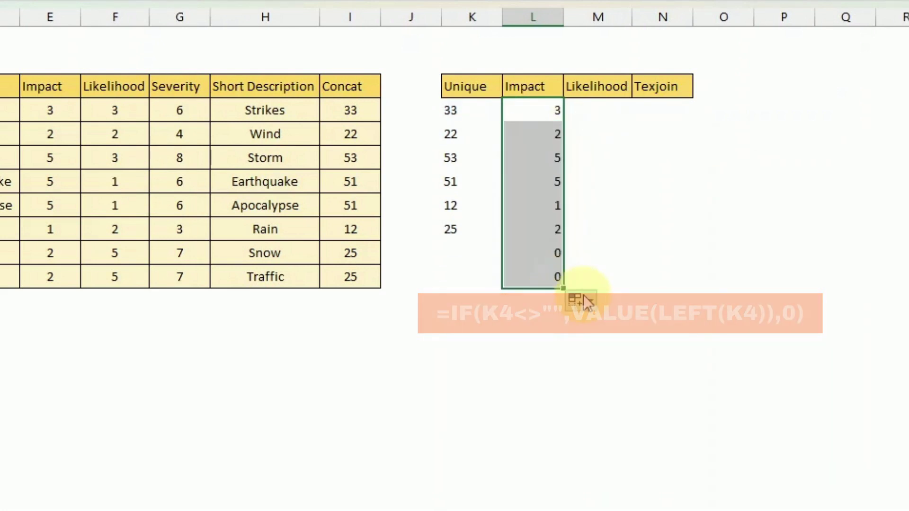
- Copy the formula into M4, pointing it at K4 and replacing LEFT with RIGHT, so it shows 3
left_click(552, 109)
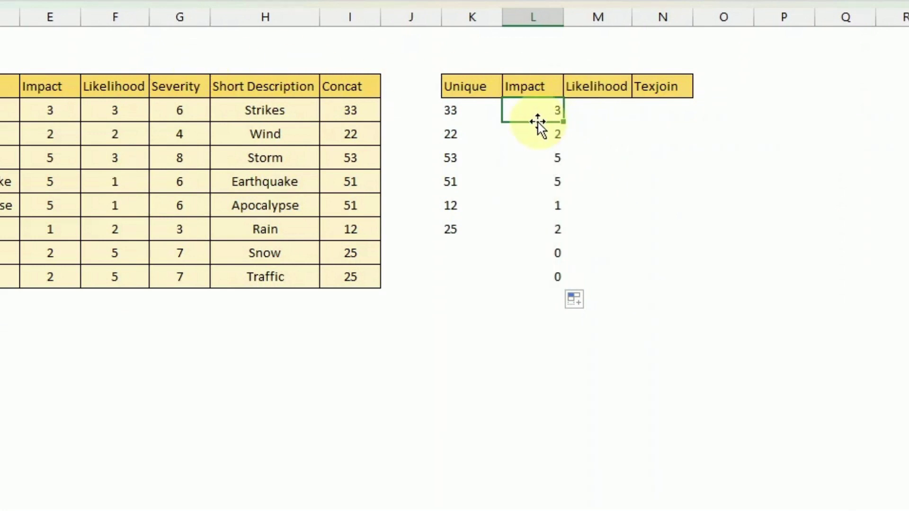
left_click_drag(538, 121, 612, 114)
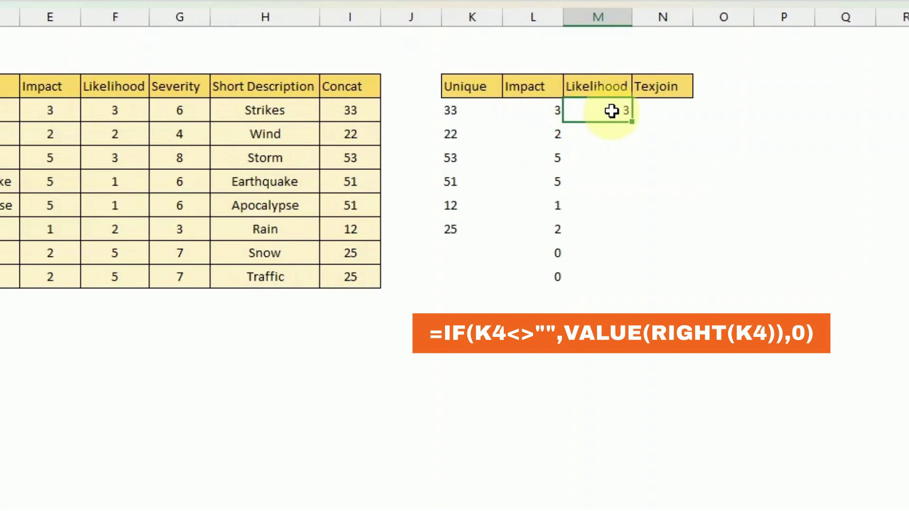
double_click(612, 111)
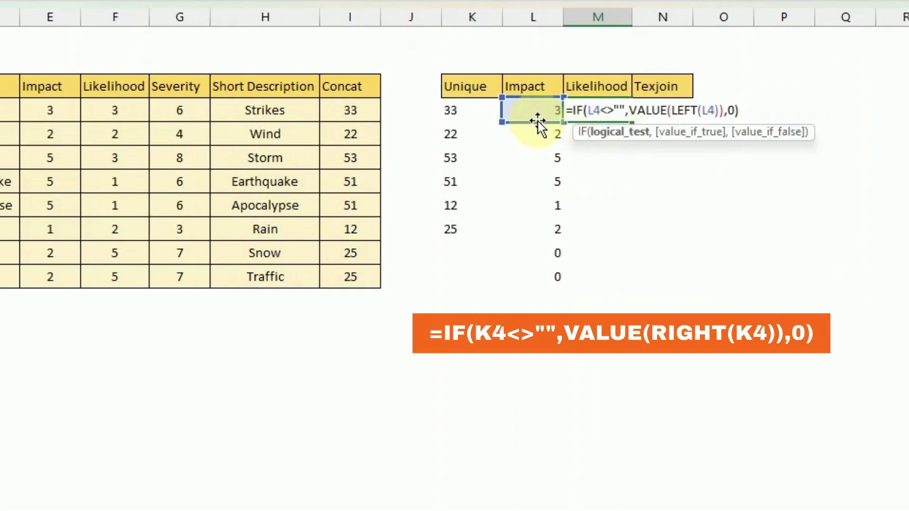
left_click_drag(507, 119, 477, 118)
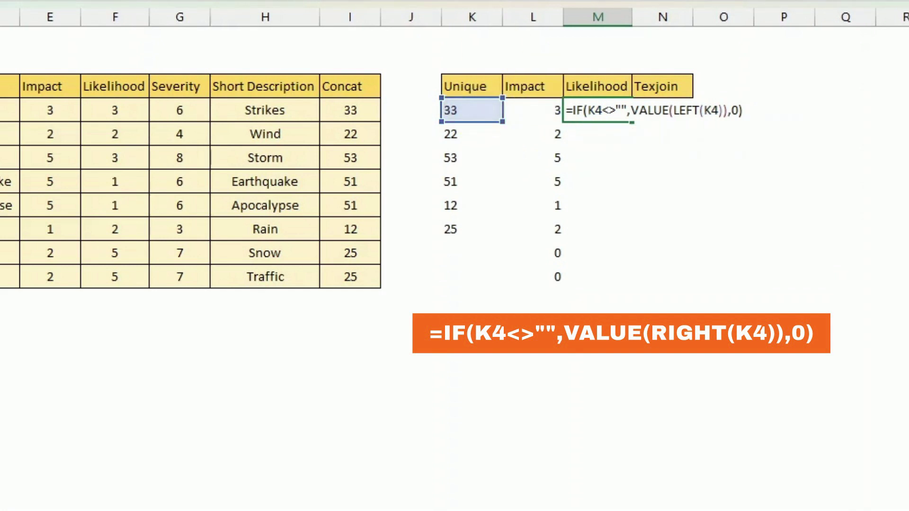
key("BackSpace")
key("BackSpace")
key("BackSpace")
key("BackSpace")
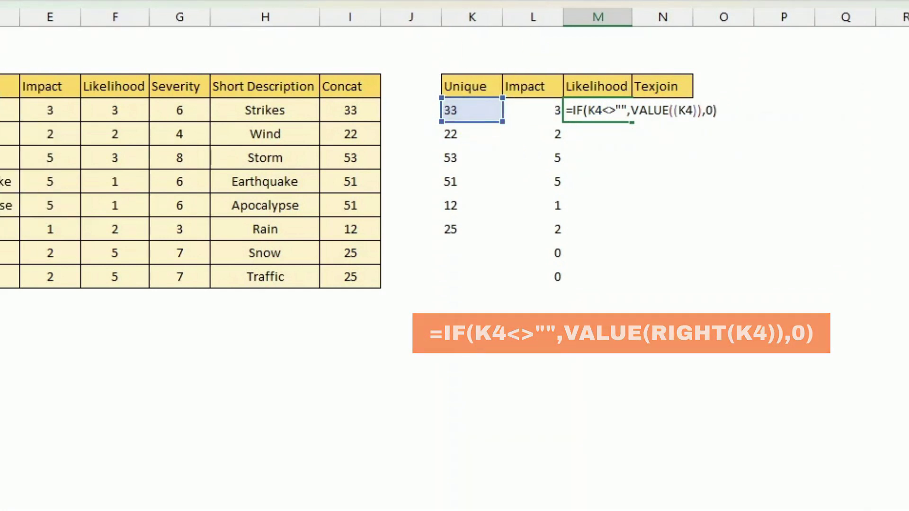
type("RIGHT")
key("Return")
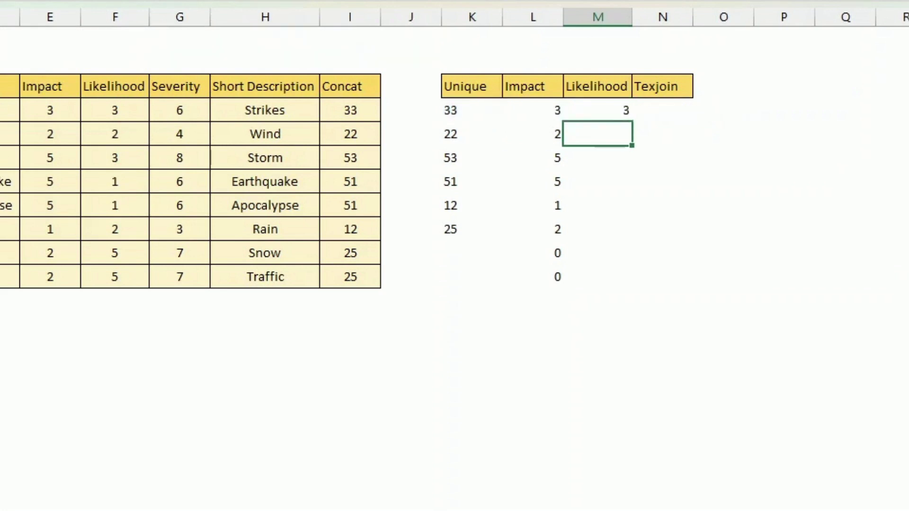
left_click(627, 114)
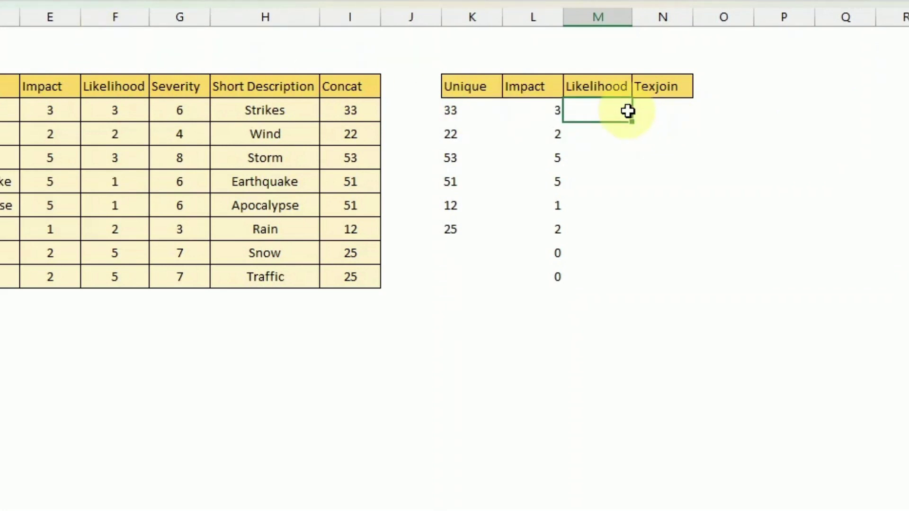
- Fill the Likelihood formula and N4's TEXTJOIN formula down to row 11, then left-align the Texjoin names
left_click_drag(631, 121, 627, 283)
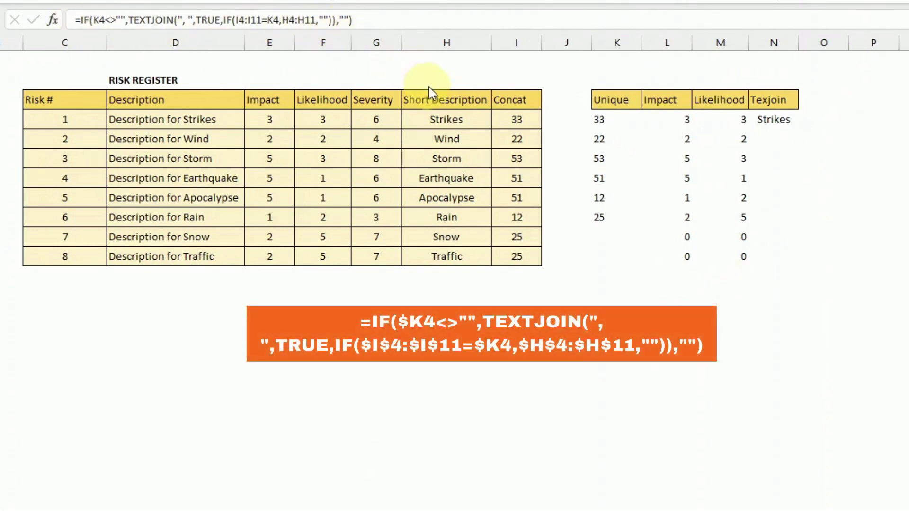
left_click(782, 121)
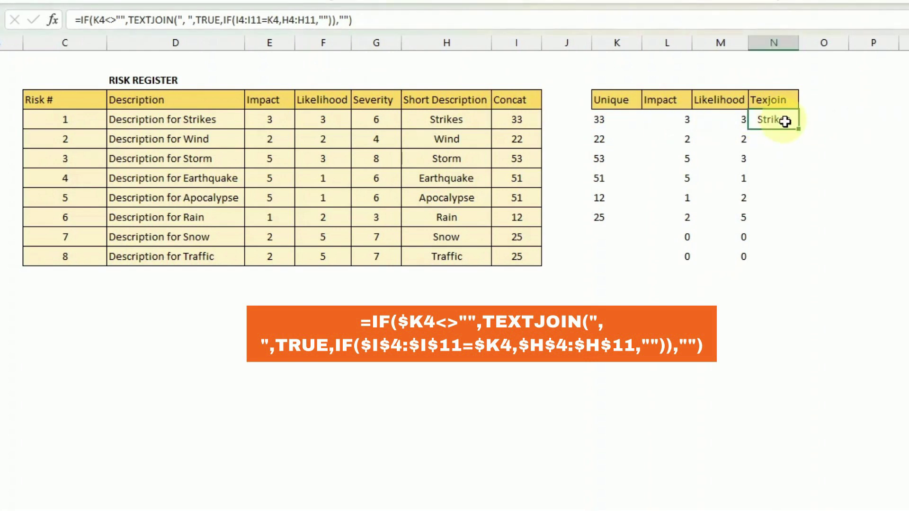
left_click_drag(800, 131, 804, 263)
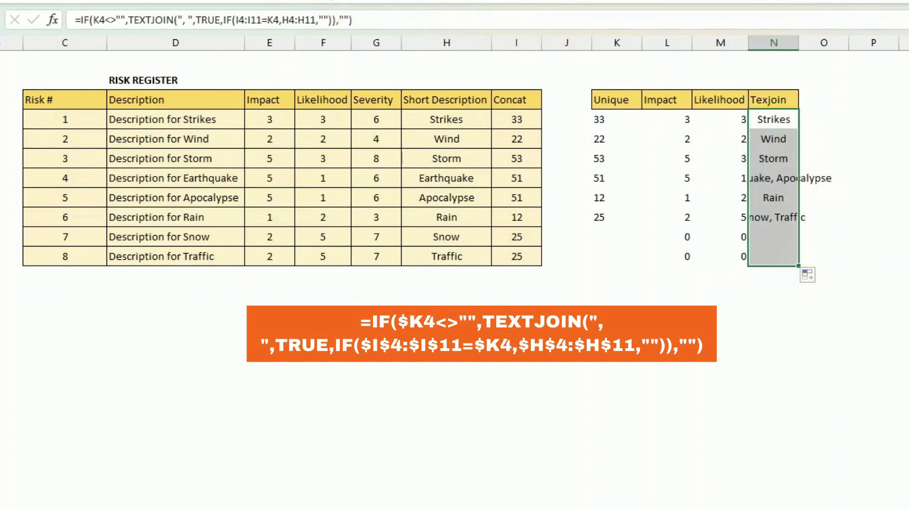
key("alt+h")
key("a")
key("l")
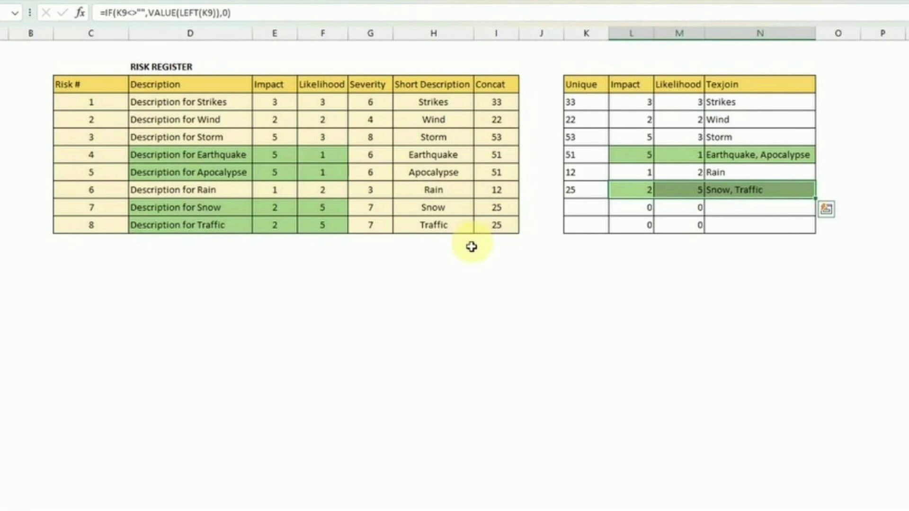
- Insert a plain scatter chart of L4:M11 and position it below the tables
left_click(474, 253)
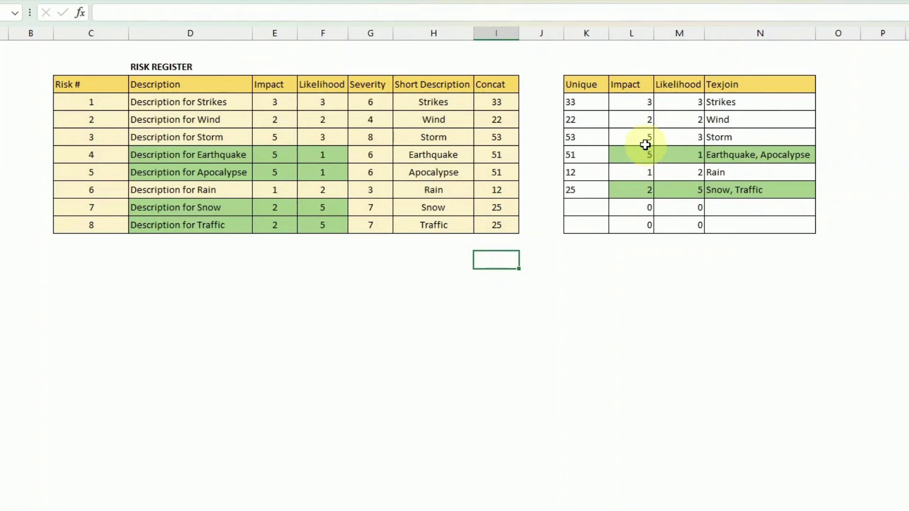
left_click(634, 98)
left_click_drag(653, 101, 677, 225)
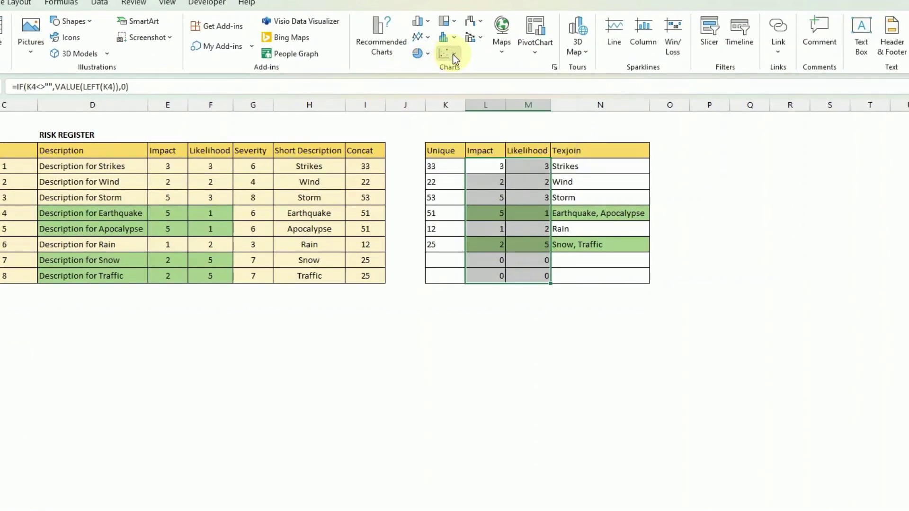
left_click(453, 53)
left_click(454, 97)
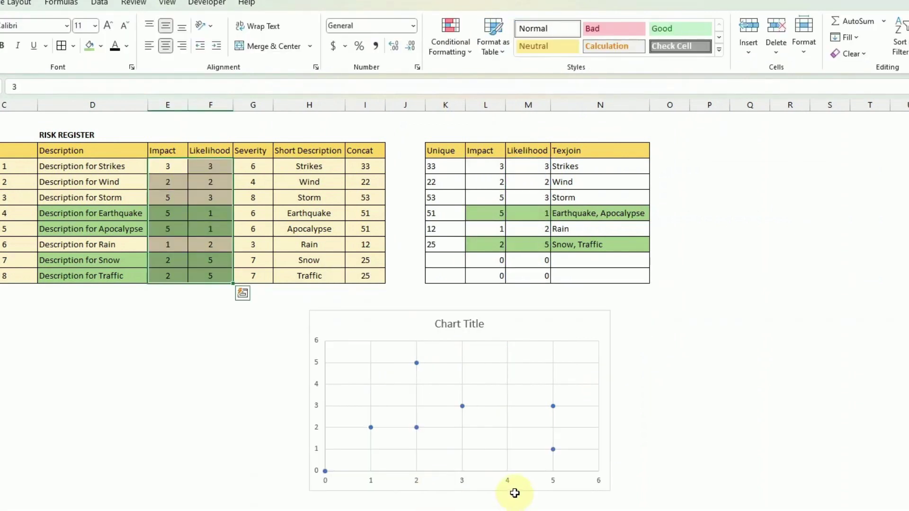
left_click_drag(515, 492, 570, 501)
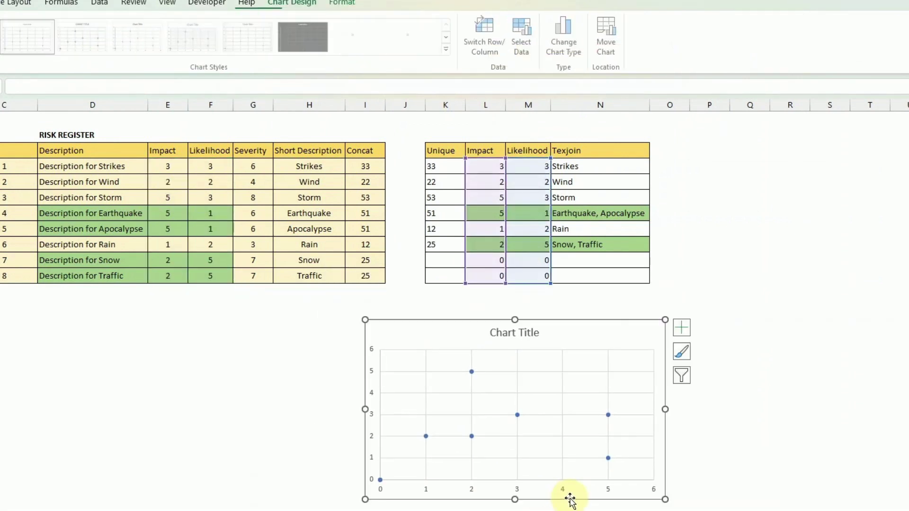
- Add data labels to the points, taking their text from the Texjoin cells N4:N11
left_click(518, 415)
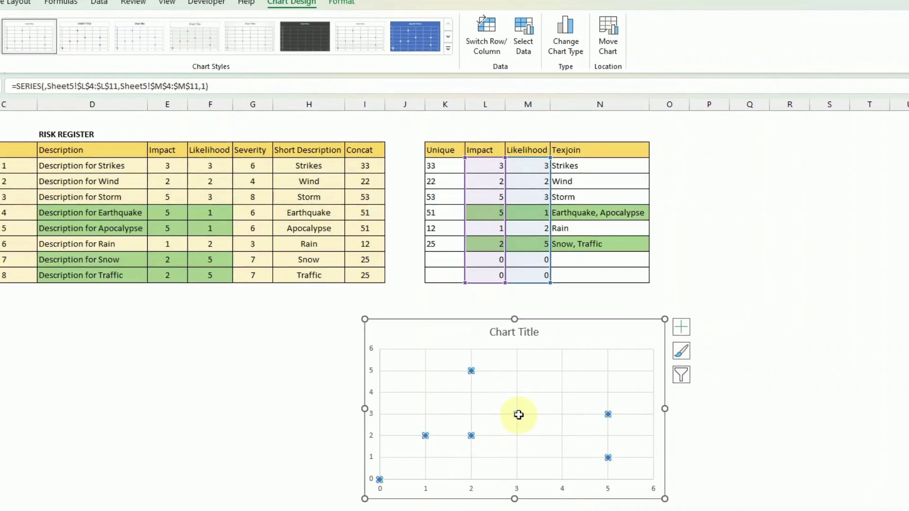
right_click(519, 415)
left_click(533, 425)
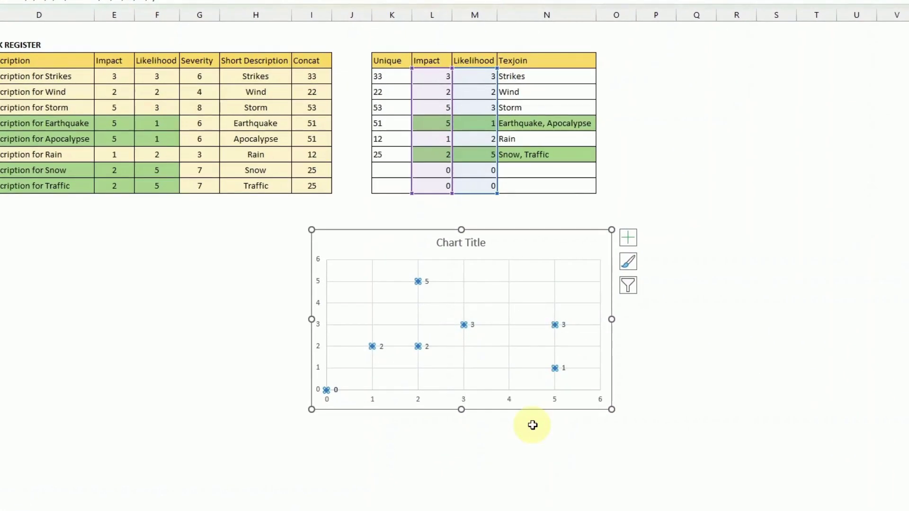
right_click(555, 369)
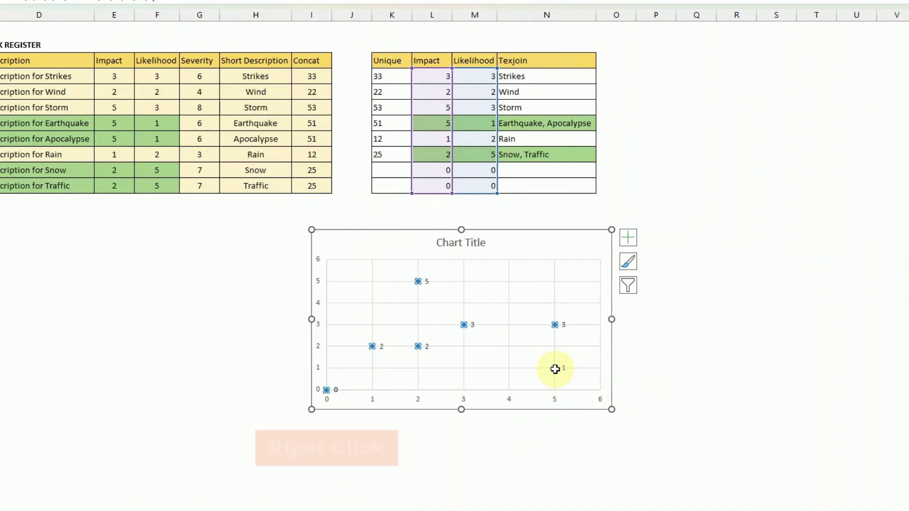
right_click(556, 370)
key("Escape")
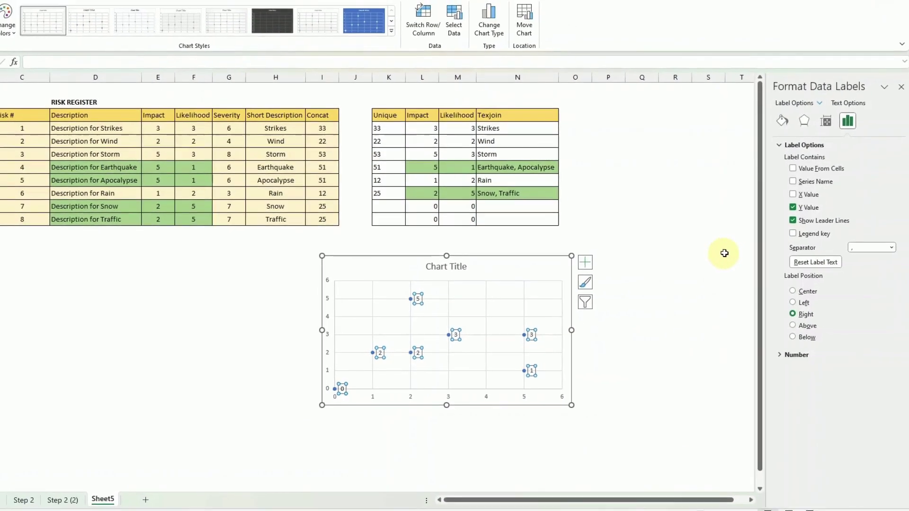
left_click(792, 168)
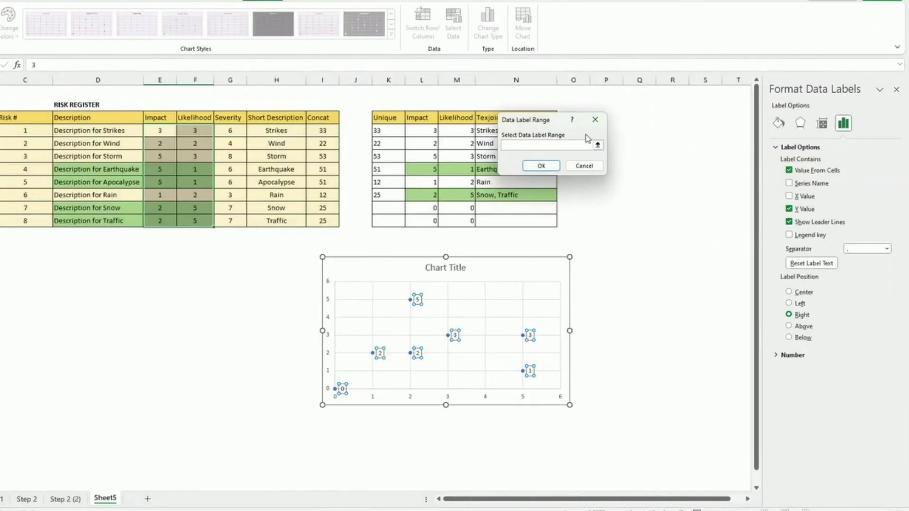
left_click_drag(487, 129, 487, 221)
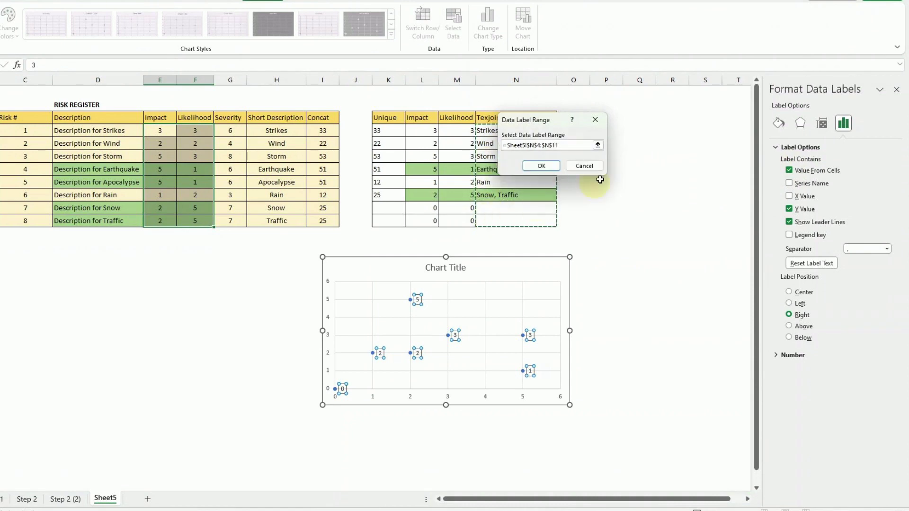
left_click(535, 167)
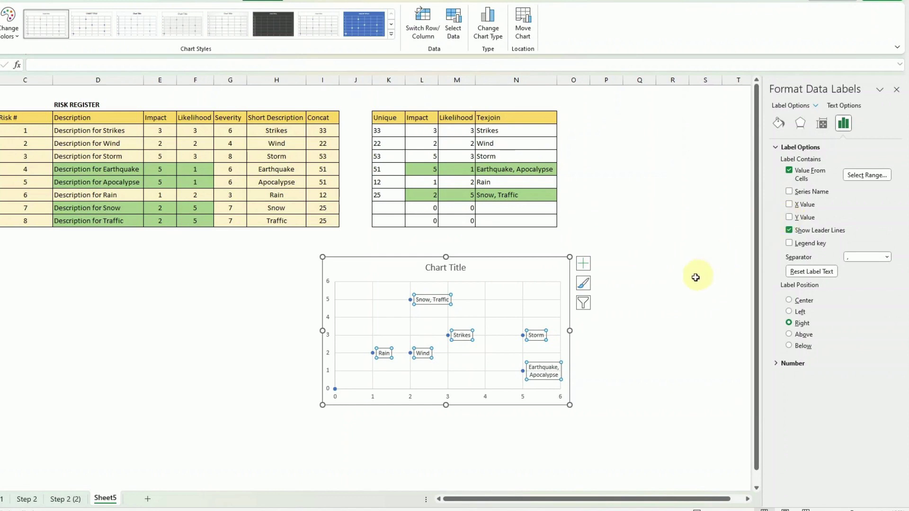
- Move the chart left and retitle it 'Risk Severity'
left_click(677, 284)
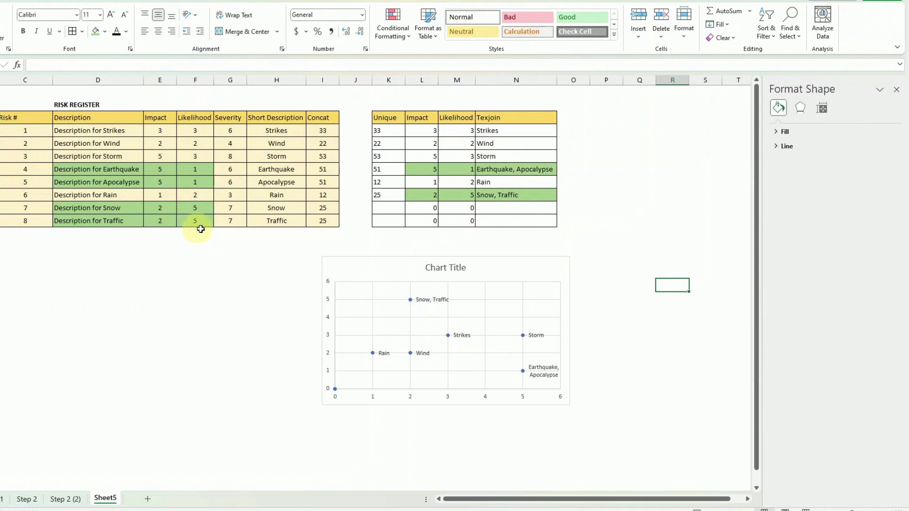
left_click(365, 257)
left_click_drag(365, 258, 256, 254)
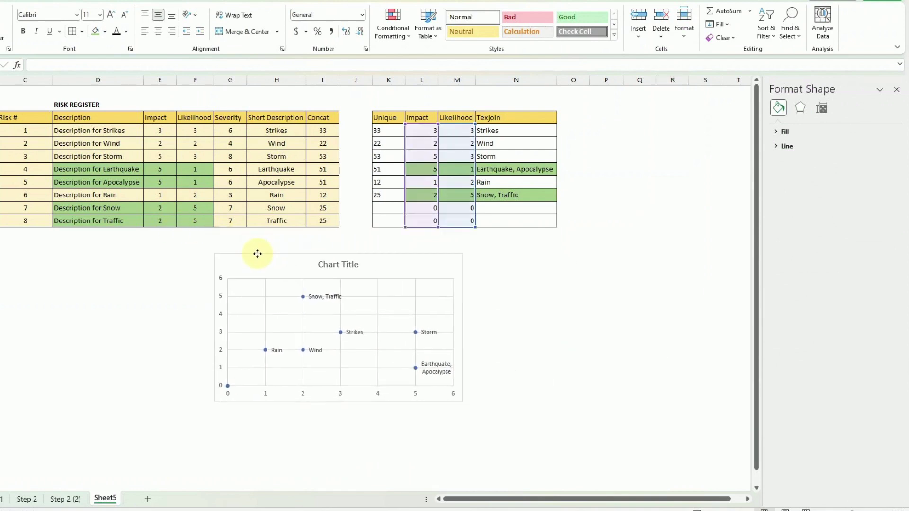
left_click(334, 263)
triple_click(332, 265)
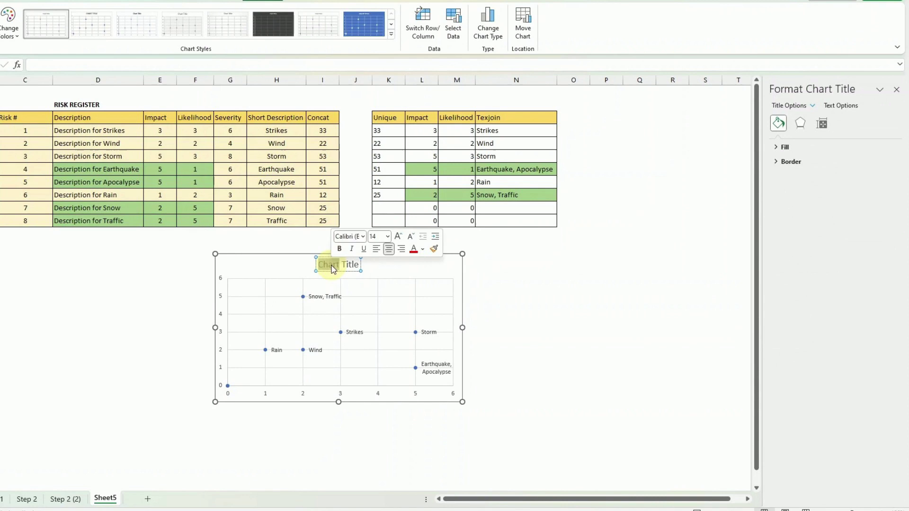
type("R")
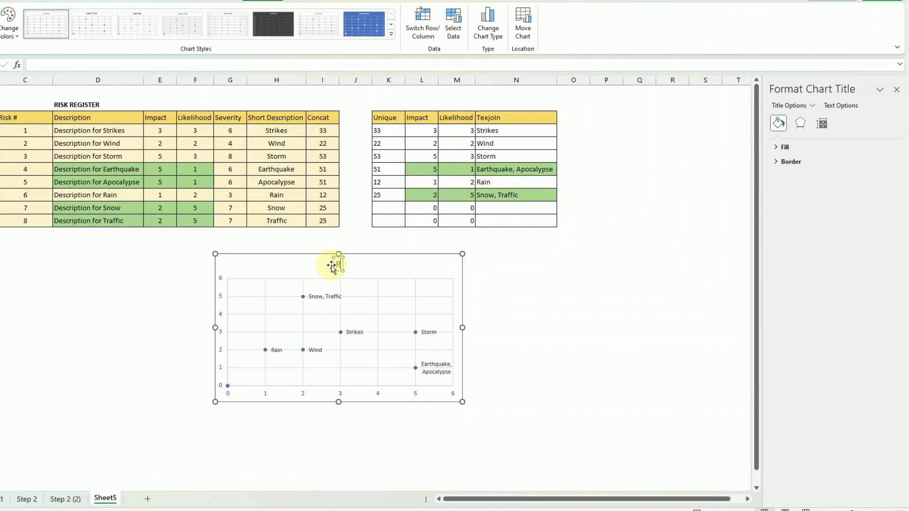
type("isk Seve")
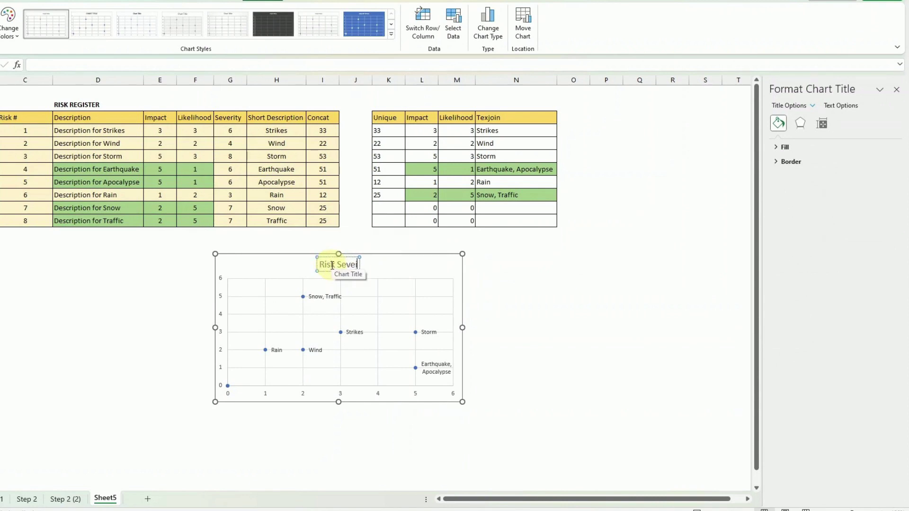
type("rity")
- Give the plot area a diagonal gradient fill with a green first stop and a gold middle stop
right_click(368, 389)
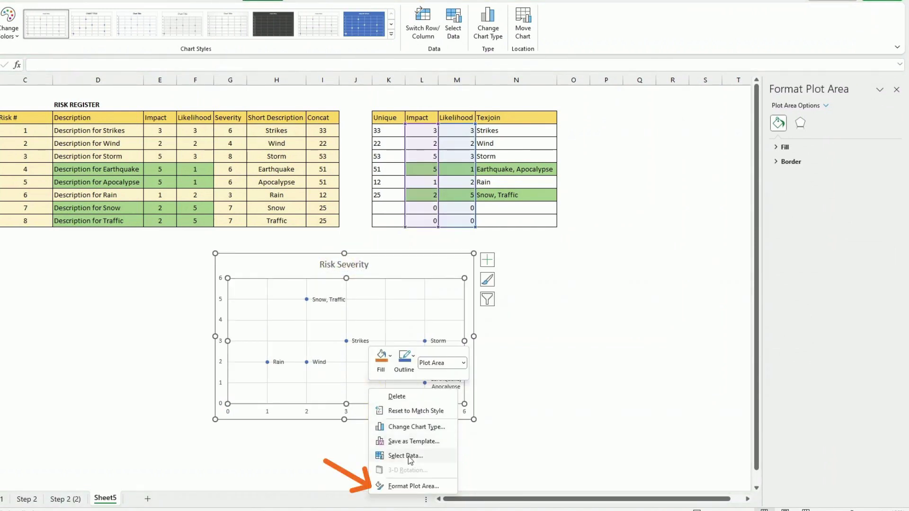
left_click(413, 486)
left_click(778, 148)
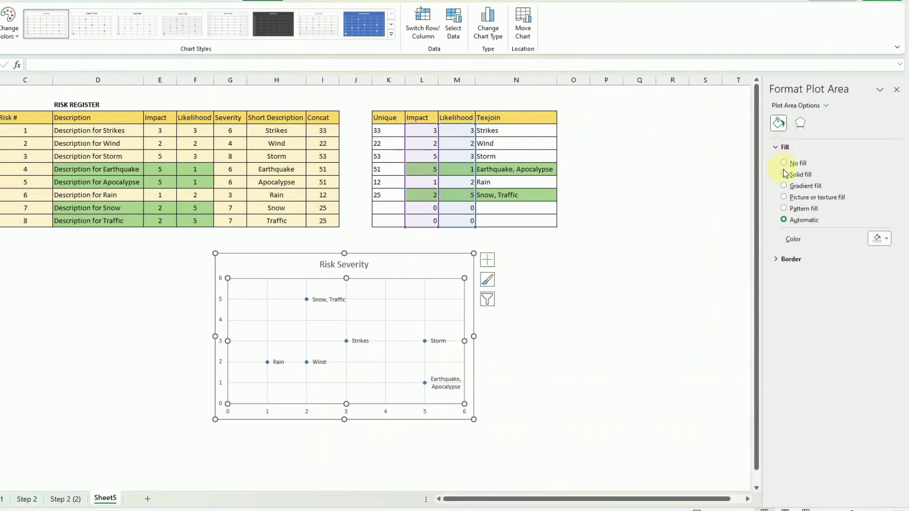
left_click(784, 186)
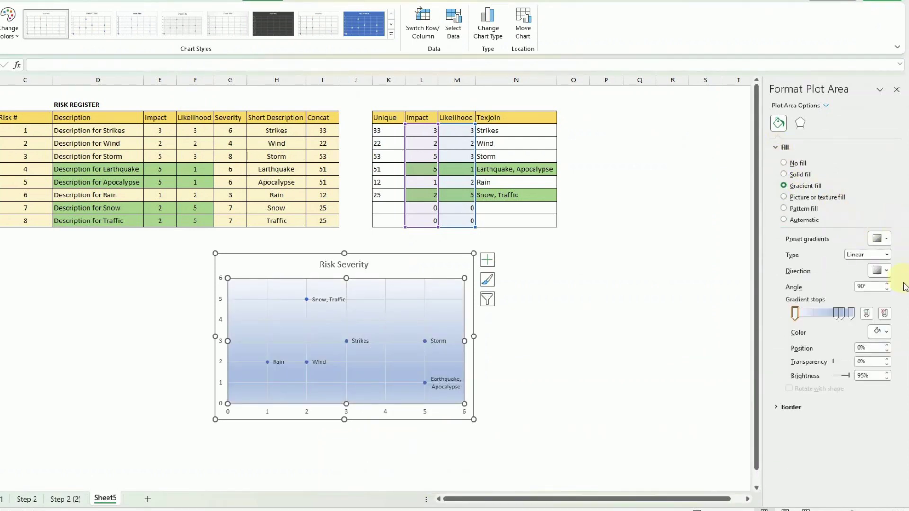
left_click(880, 332)
left_click(824, 334)
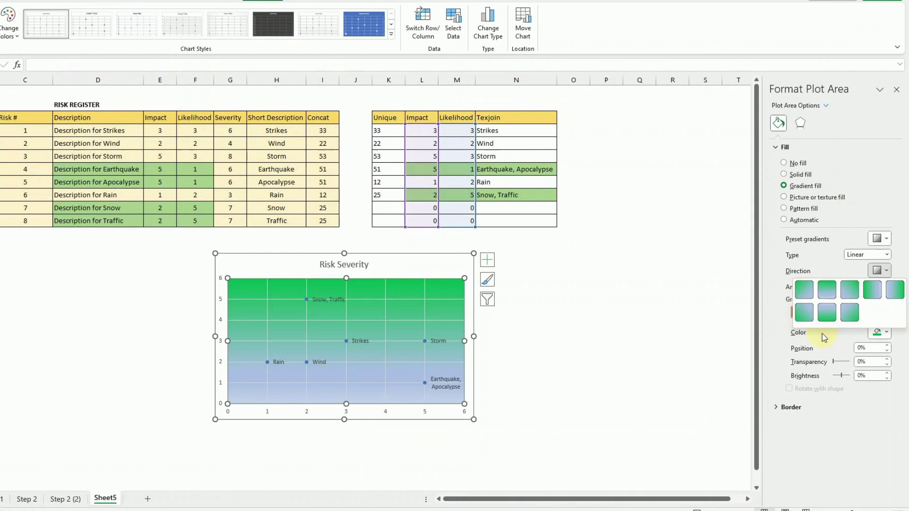
left_click(803, 313)
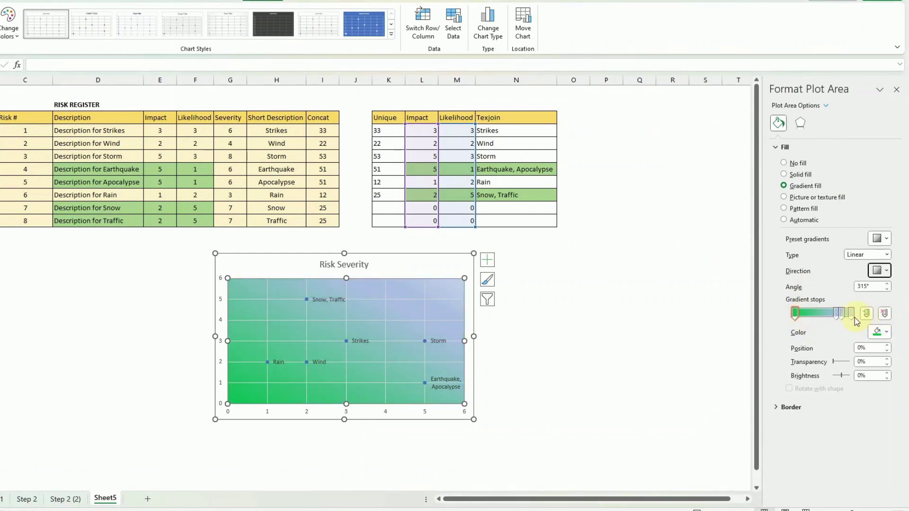
left_click(883, 313)
left_click(880, 332)
left_click(884, 359)
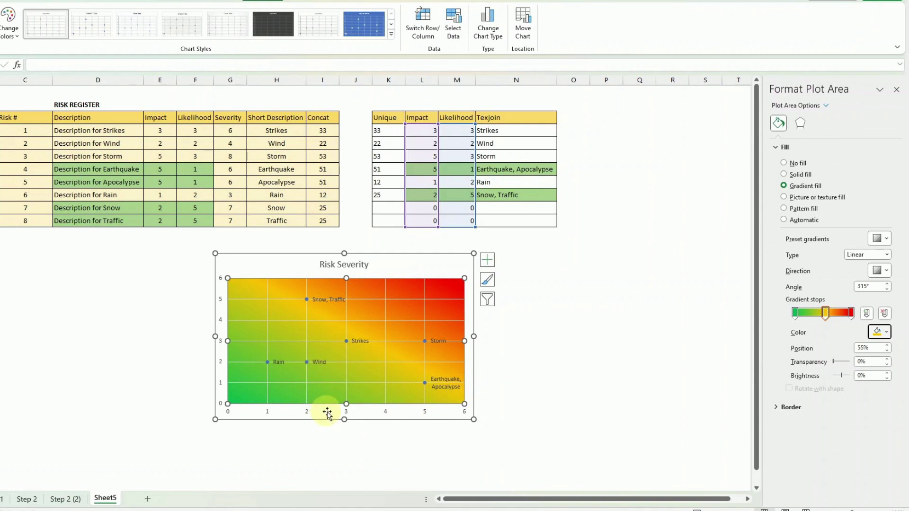
- Delete the horizontal and vertical major gridlines
left_click(357, 382)
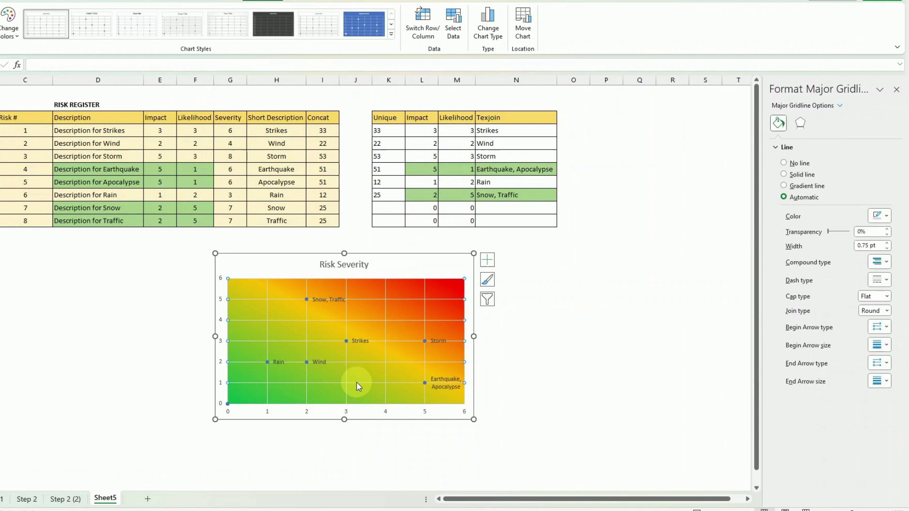
key("Delete")
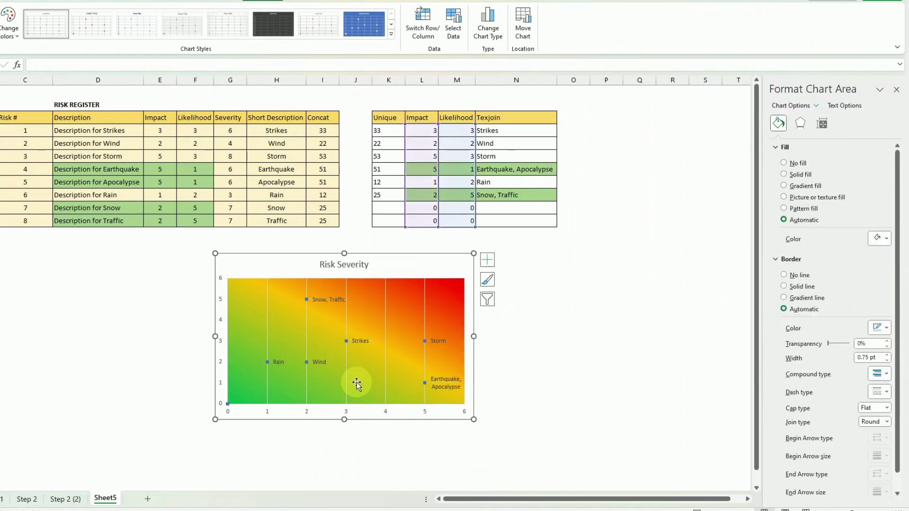
left_click(346, 377)
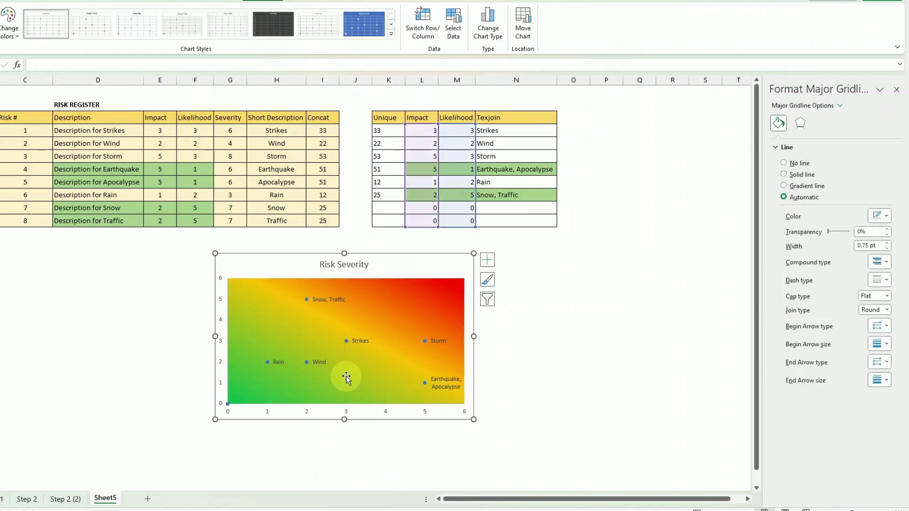
key("Delete")
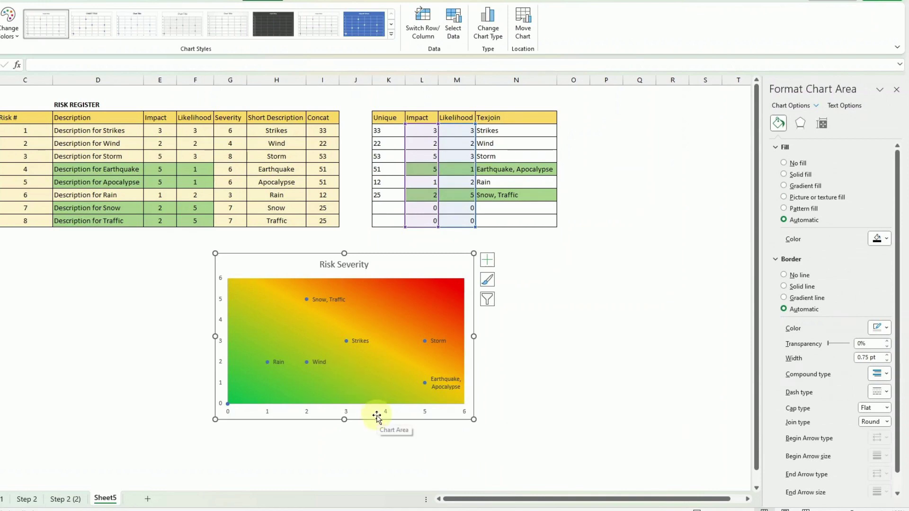
- Copy the coloured risk-matrix cells from Step 2 (2) and paste them onto Sheet5 as a picture
left_click(65, 499)
scroll(29, 351, "down", 3)
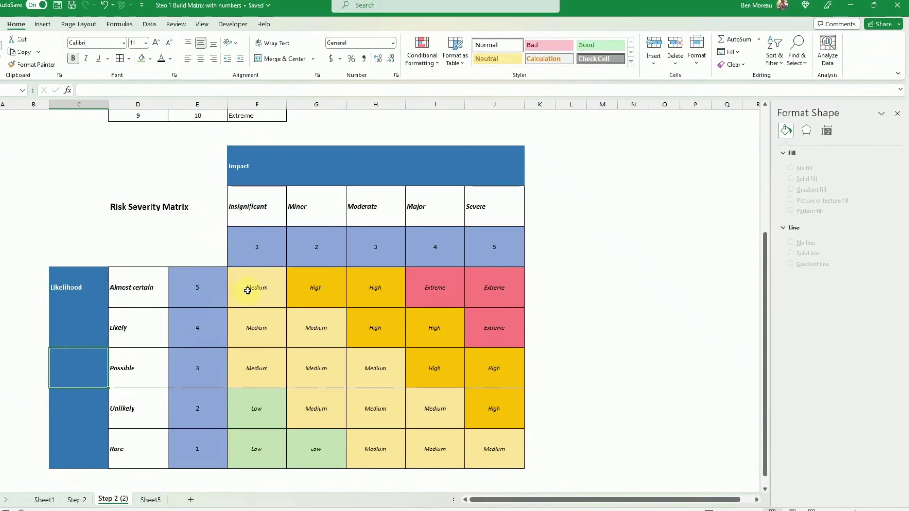
left_click_drag(215, 278, 476, 444)
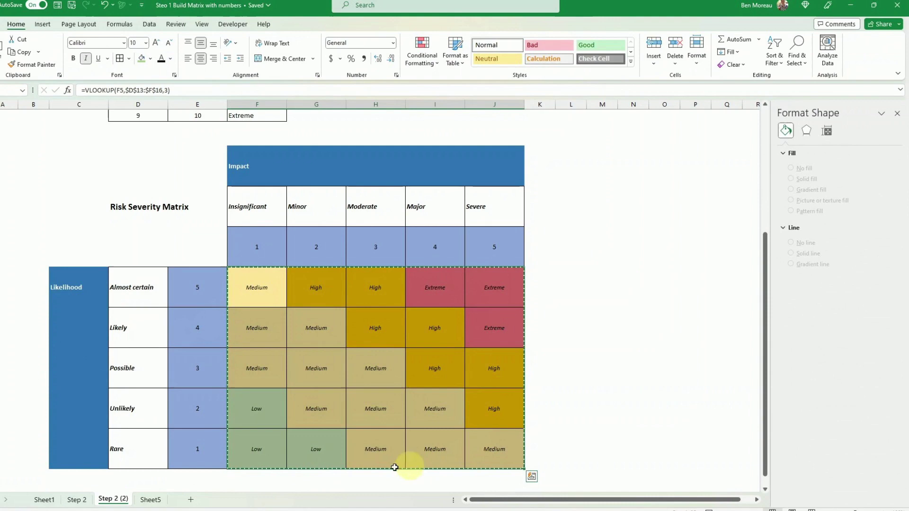
left_click(150, 500)
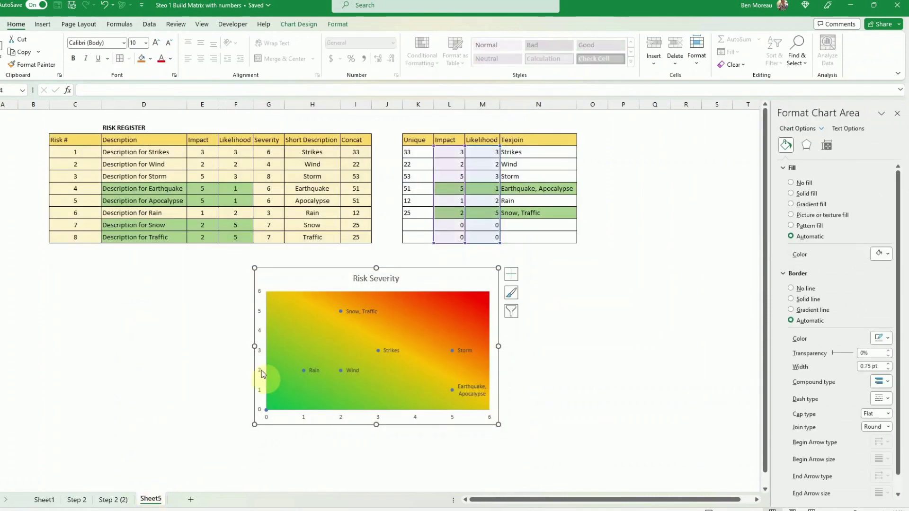
left_click(32, 308)
right_click(32, 309)
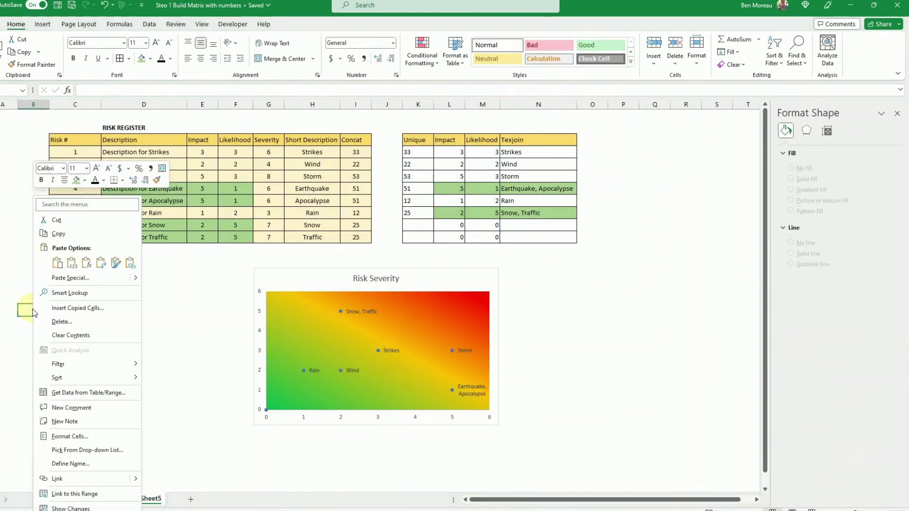
mouse_move(136, 283)
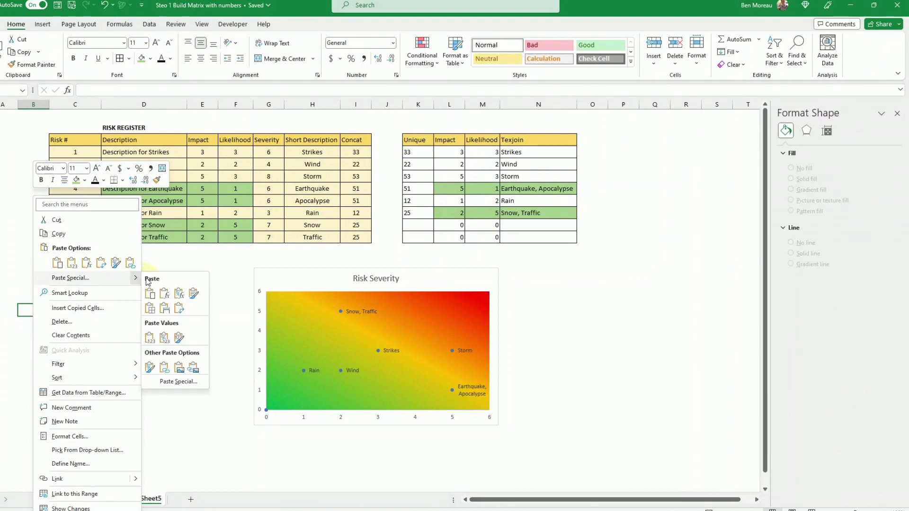
left_click(180, 368)
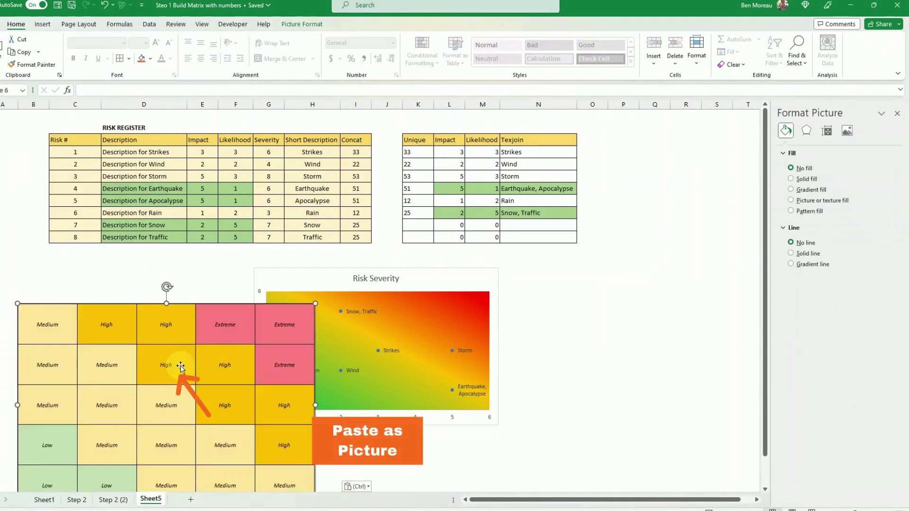
- Fill the plot area with the clipboard matrix picture and drag the chart right, clear of the pasted image
left_click(438, 324)
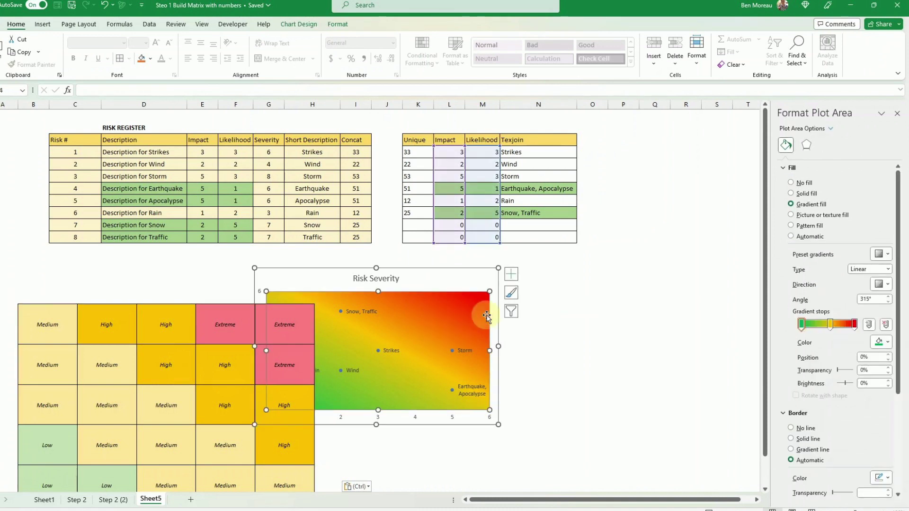
left_click(791, 216)
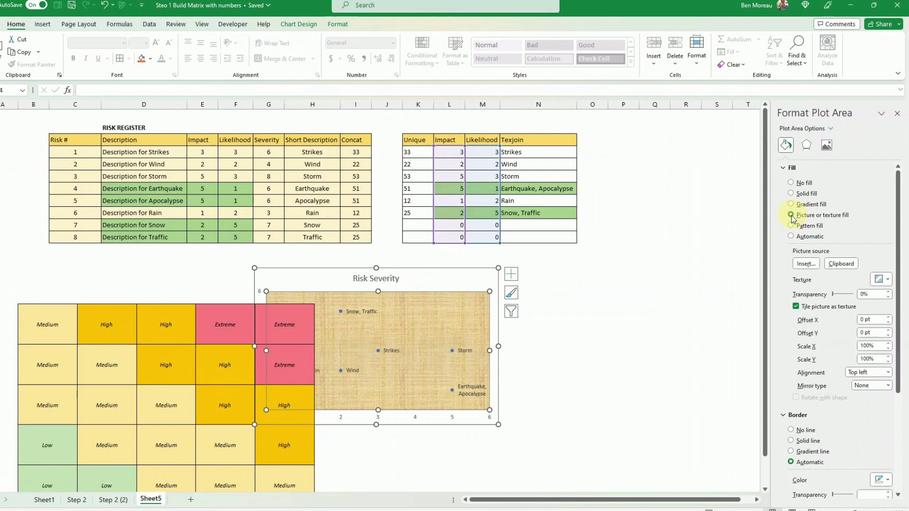
left_click(846, 264)
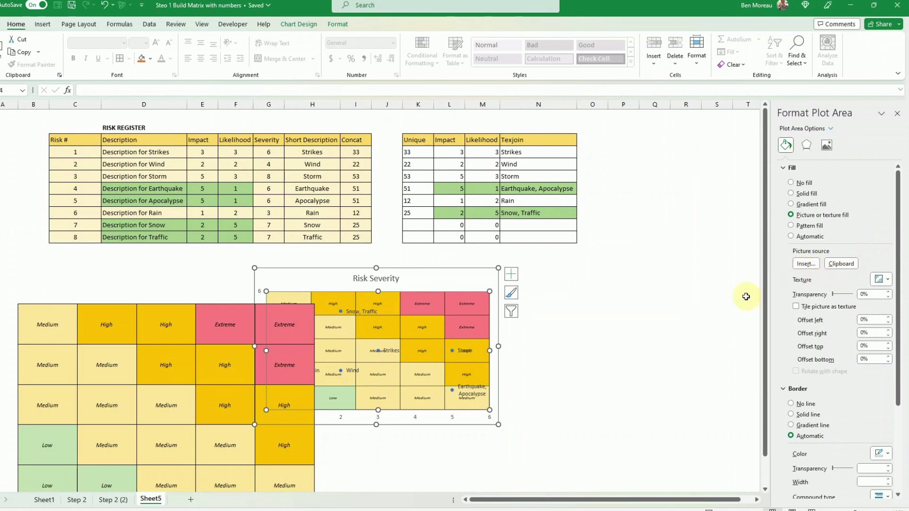
left_click(438, 402)
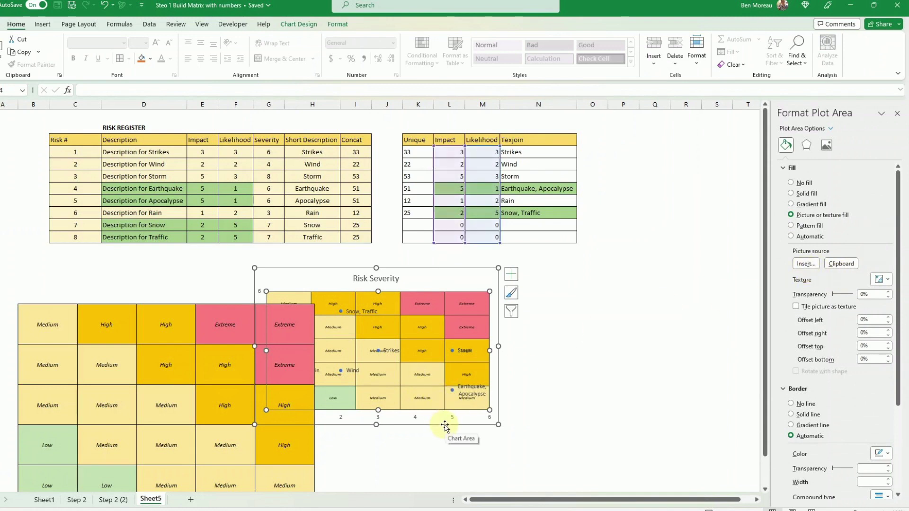
left_click_drag(445, 426, 566, 441)
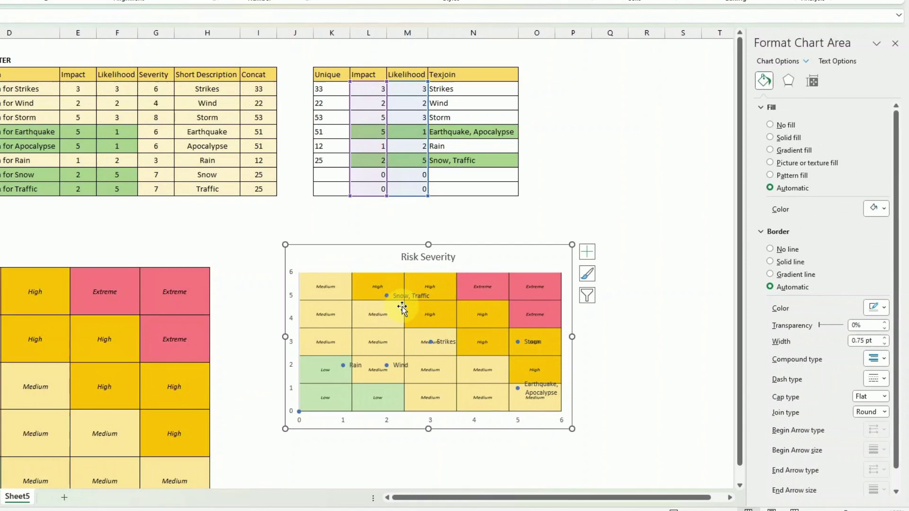
- Give the risk-name data labels a solid white fill and set their position to Center
left_click(398, 296)
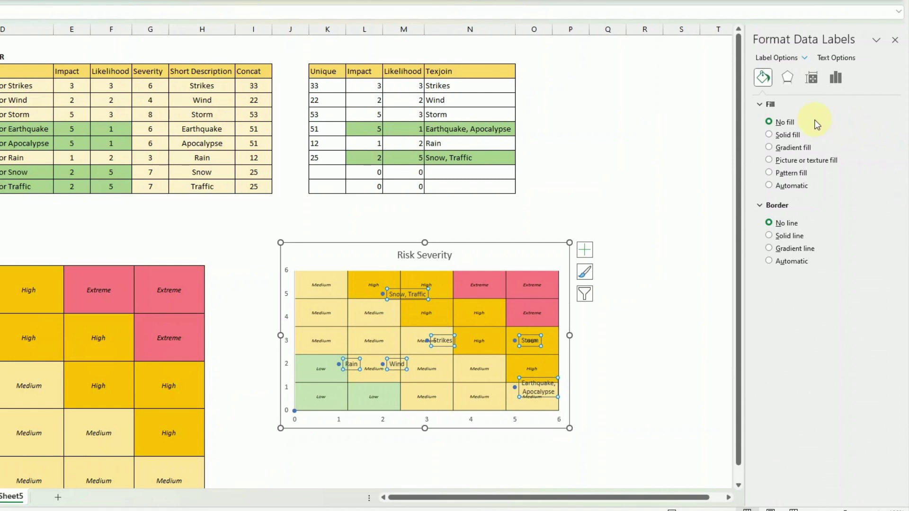
left_click(769, 136)
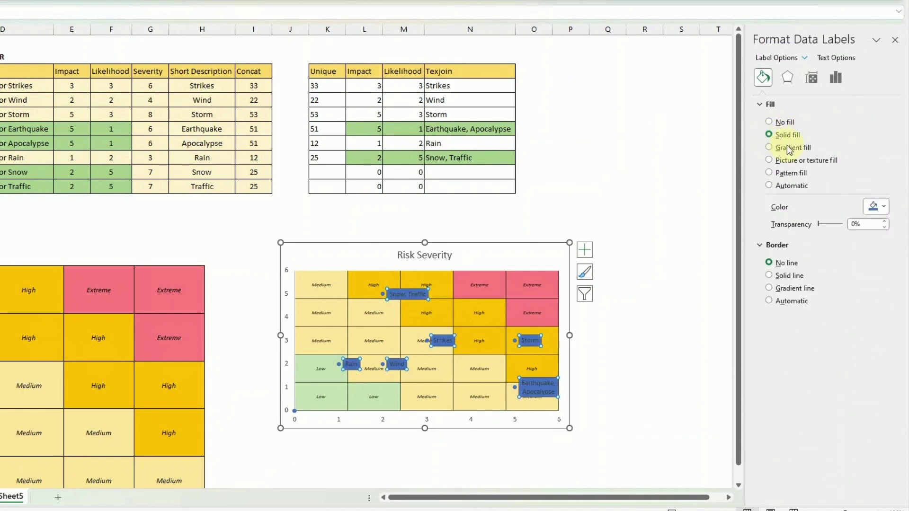
left_click(884, 207)
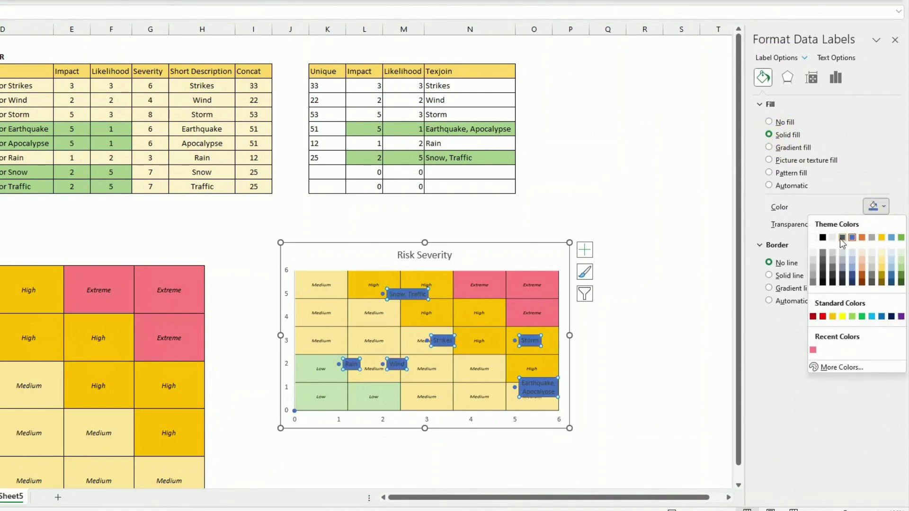
left_click(813, 238)
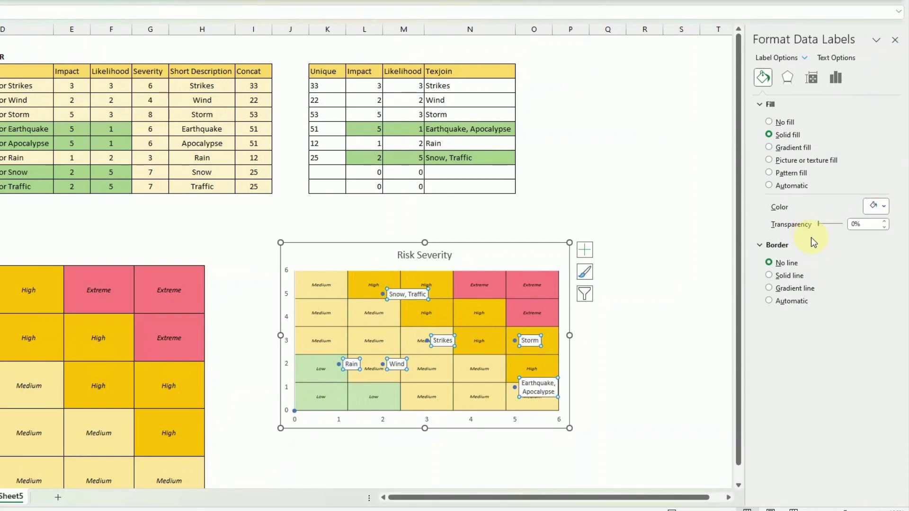
left_click(570, 461)
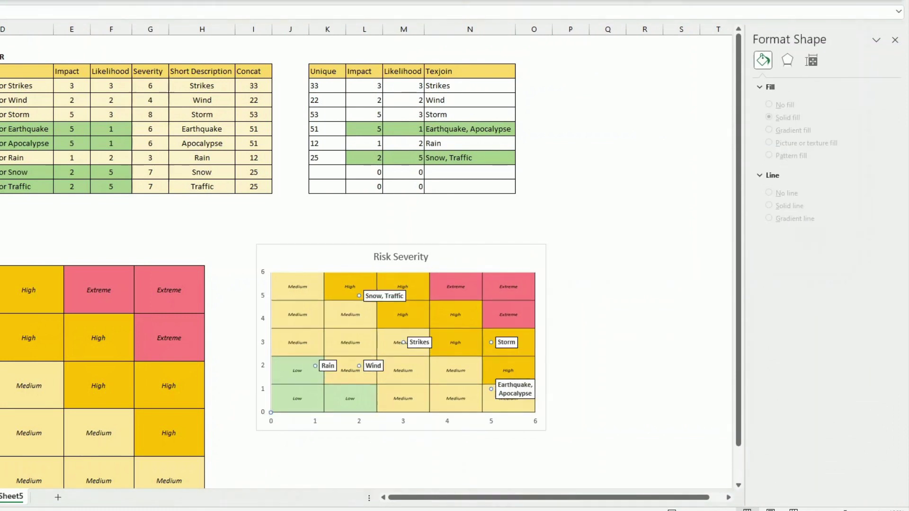
right_click(514, 397)
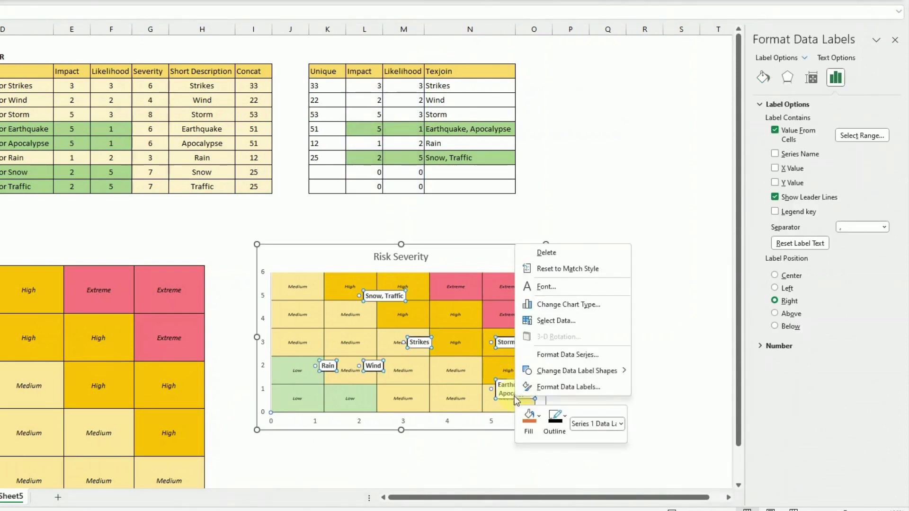
mouse_move(611, 372)
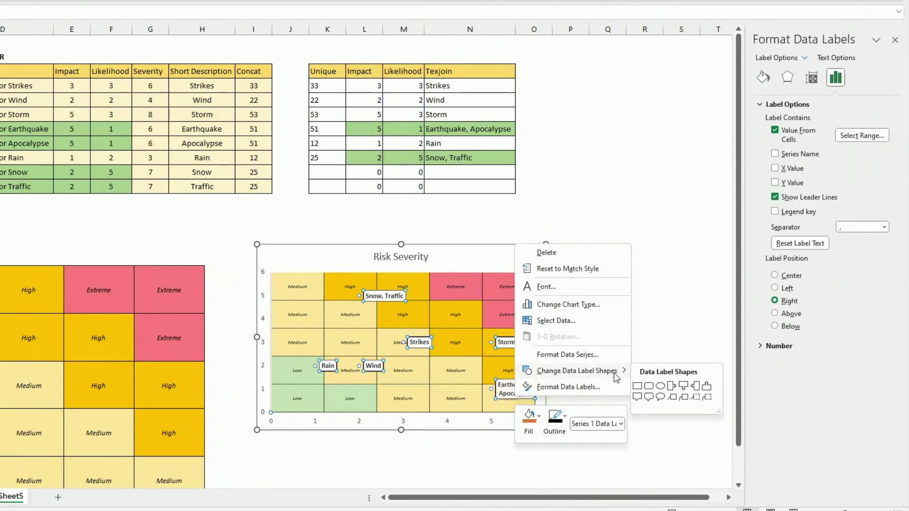
left_click(775, 276)
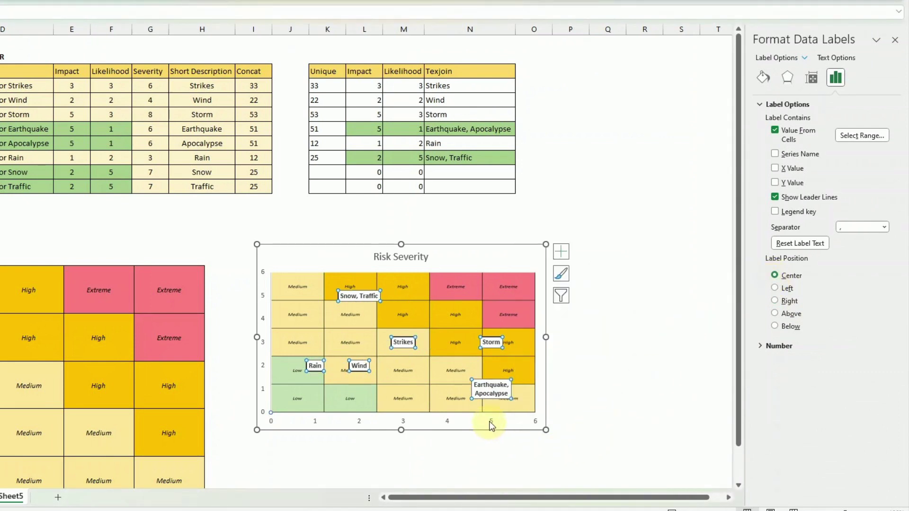
- Set both axes' bounds to 0.5 minimum and 5.5 maximum, then drag the chart's corner to enlarge it
left_click(490, 421)
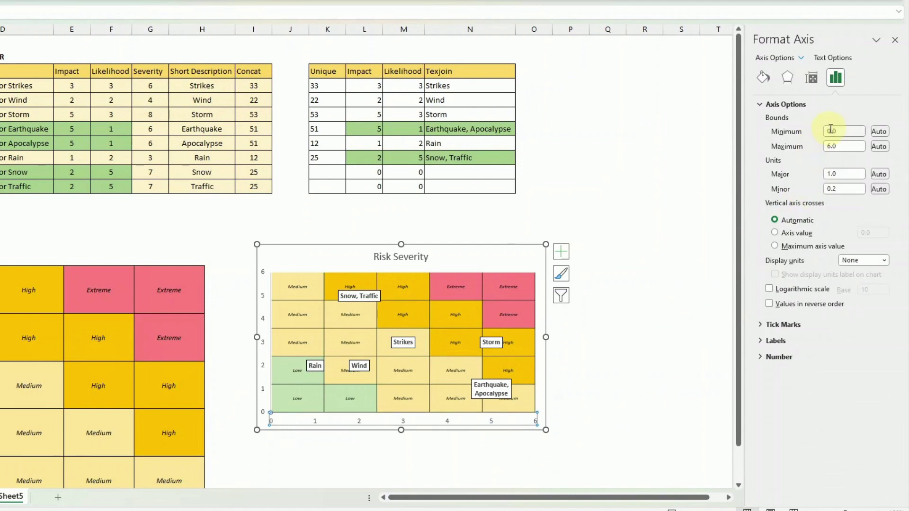
left_click(843, 132)
left_click(846, 147)
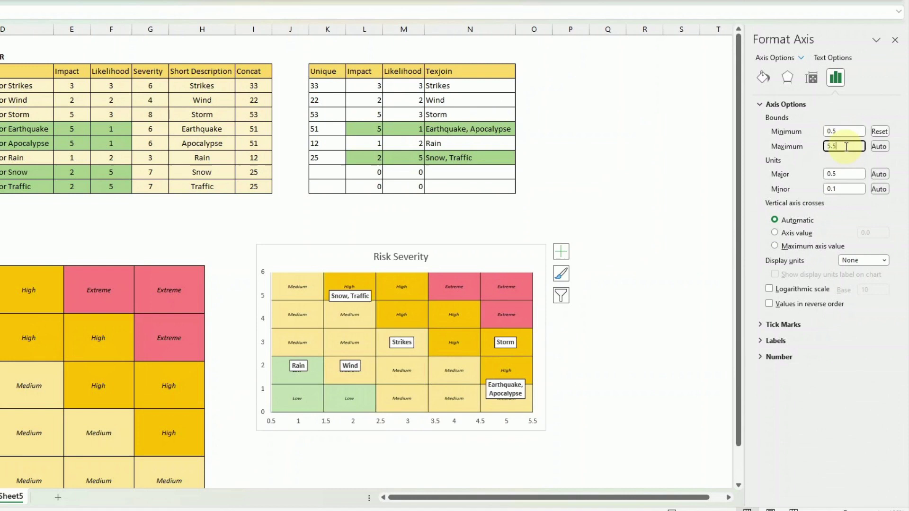
type("5.5")
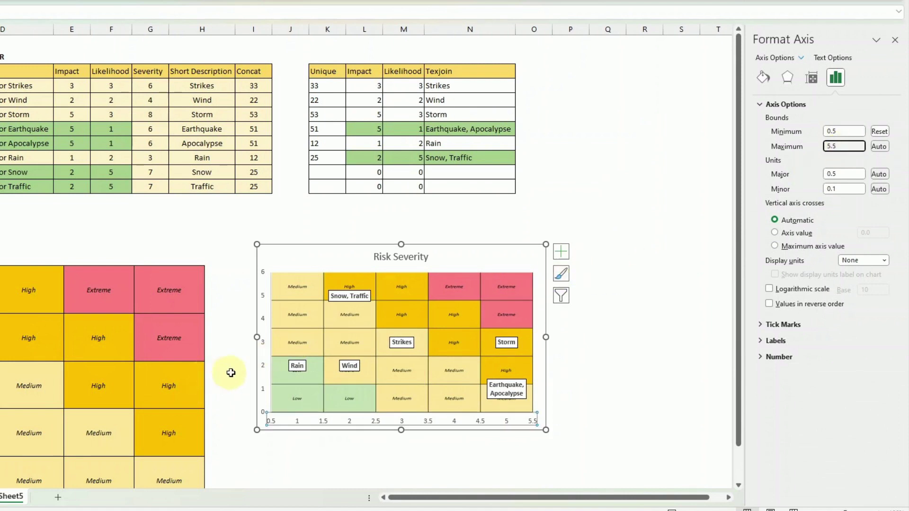
left_click(263, 368)
left_click(838, 131)
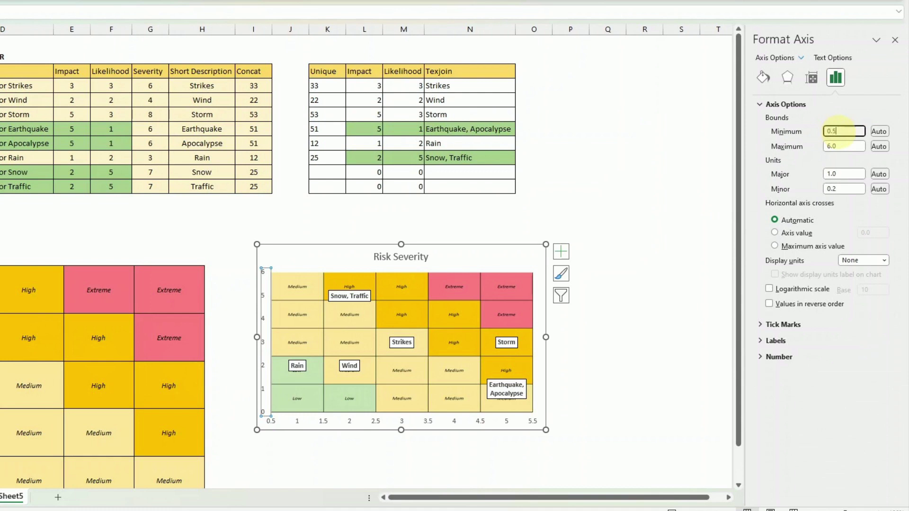
left_click(848, 146)
key("Return")
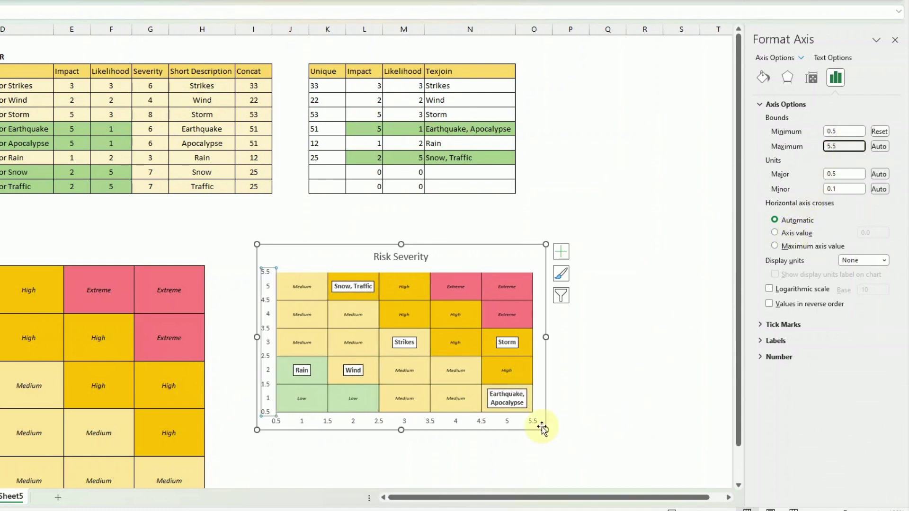
left_click_drag(544, 428, 574, 458)
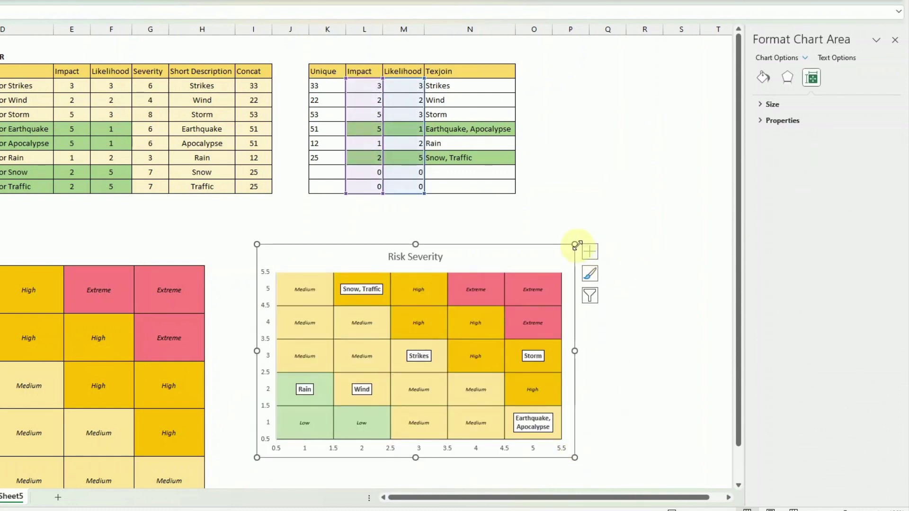
- Drag the chart's top-right handle outward and select the plot area to show its picture fill settings
left_click_drag(575, 244, 586, 235)
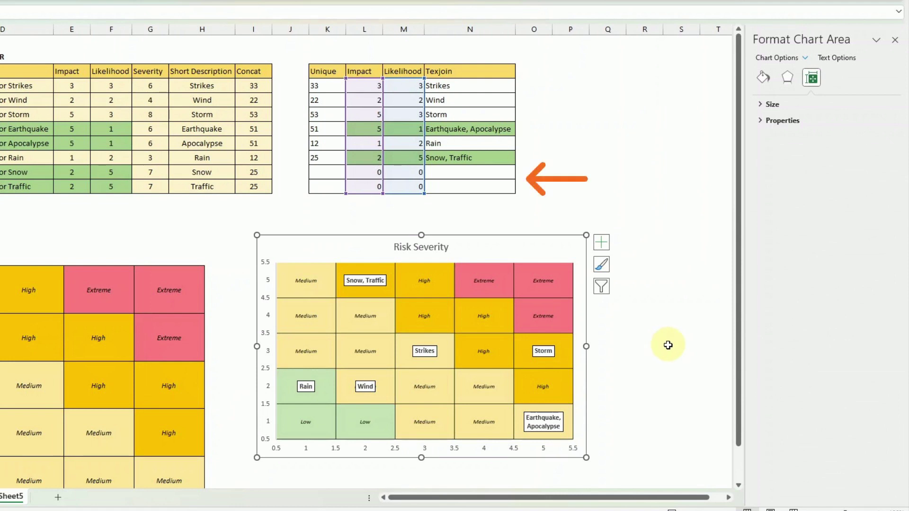
left_click(483, 367)
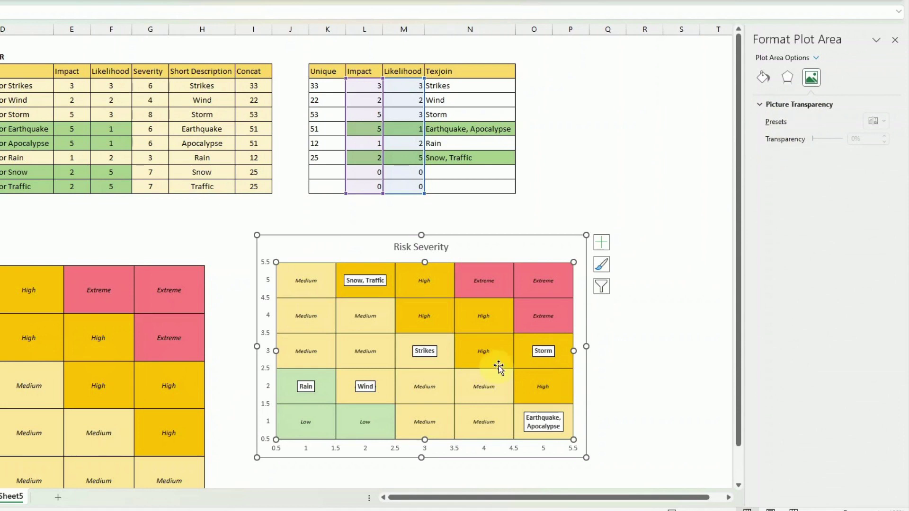
- Set the plot area's risk-matrix picture fill transparency to 40%
left_click(763, 79)
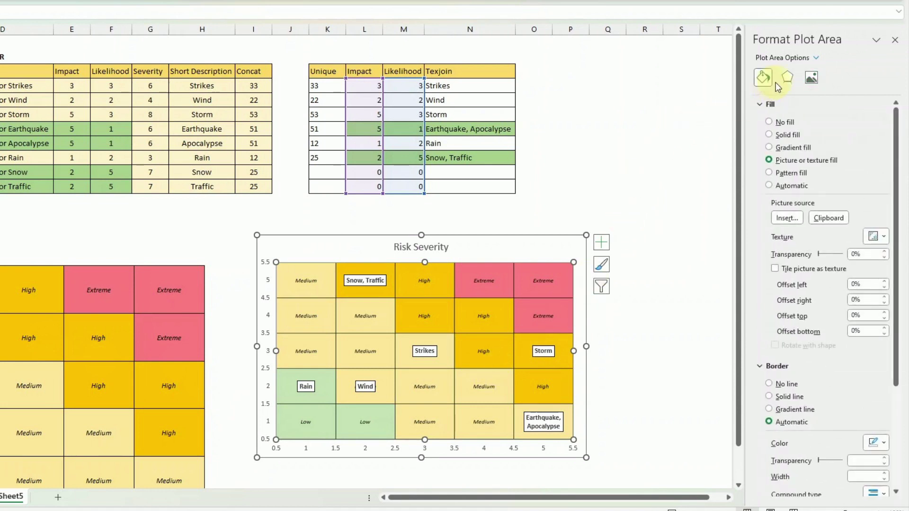
left_click(860, 255)
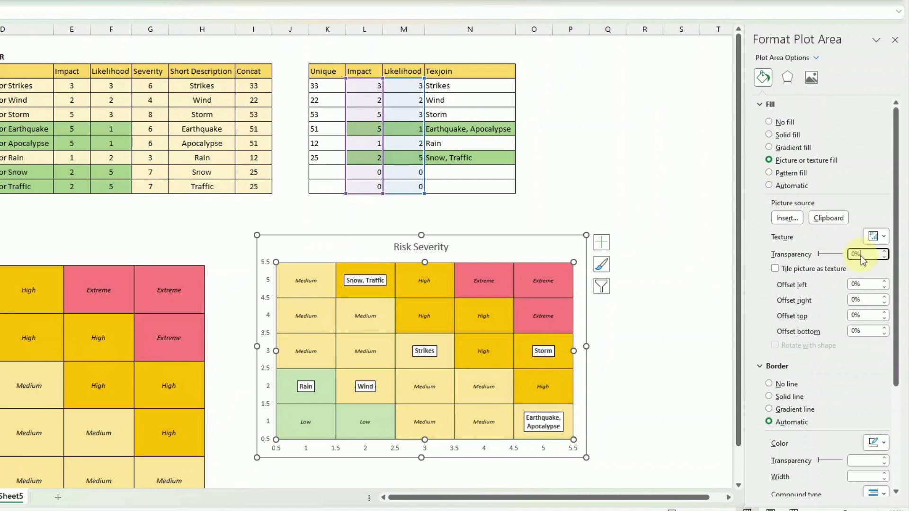
left_click_drag(860, 255, 846, 256)
type("60")
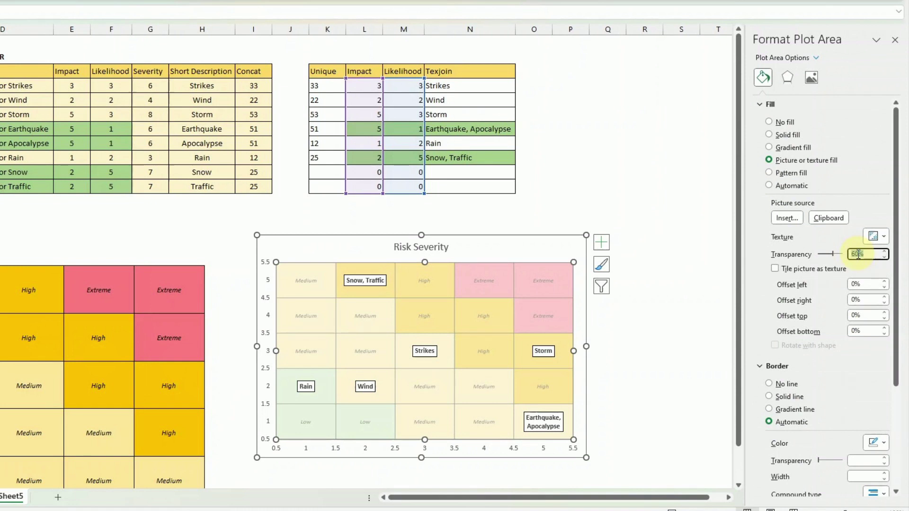
type("40")
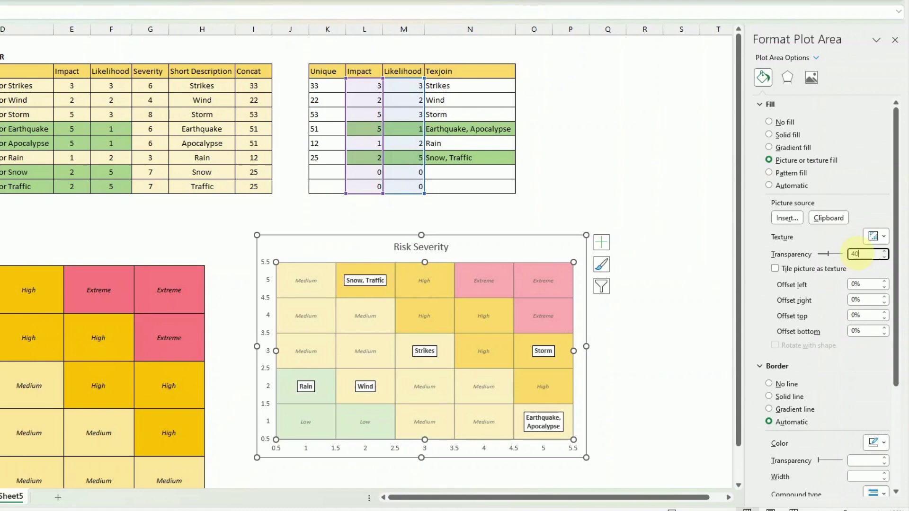
left_click(658, 355)
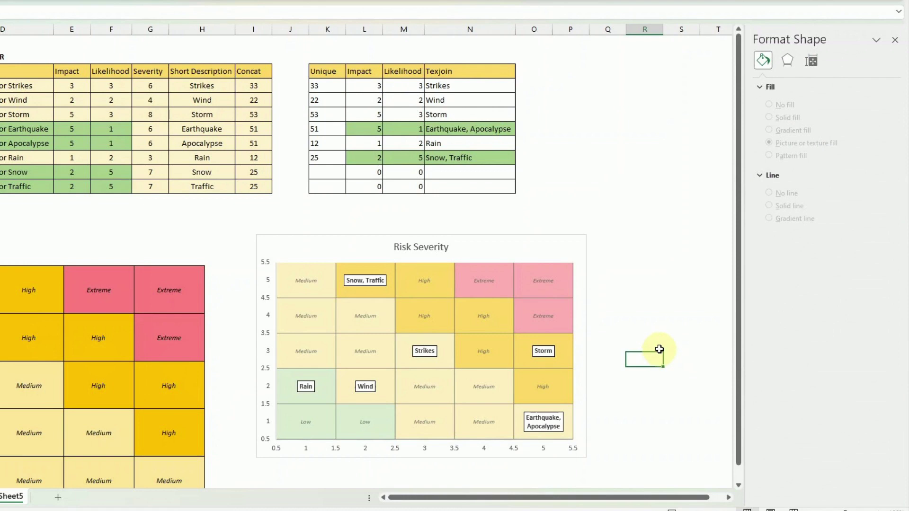
- Draw a block arrow labelled IMPACT, centre its text, and place it just under the chart
left_click(659, 322)
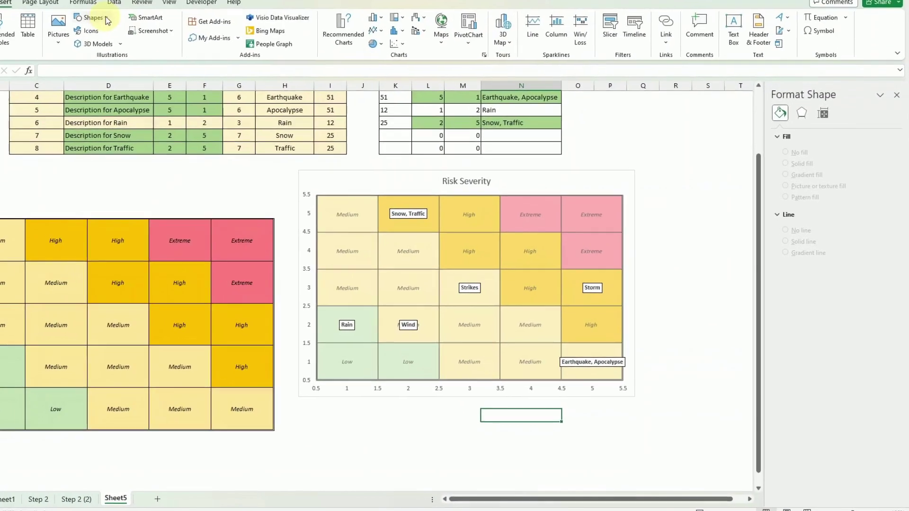
left_click(117, 33)
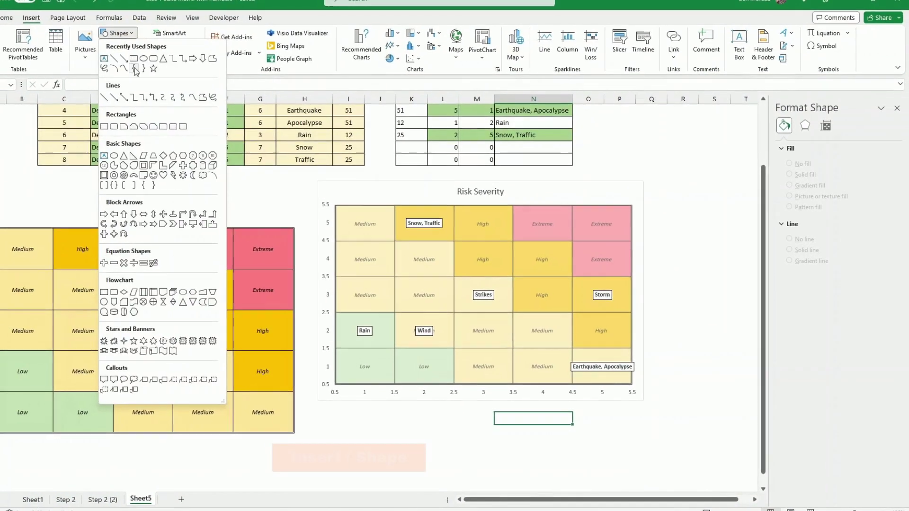
left_click(135, 69)
mouse_move(336, 410)
left_mouse_down()
mouse_move(625, 420)
mouse_move(642, 428)
left_mouse_up()
type("IMPACT")
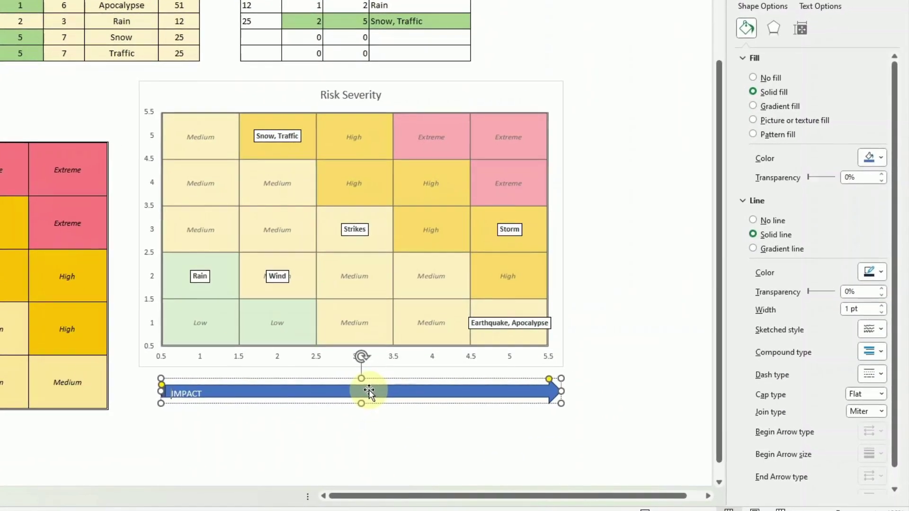
key("Escape")
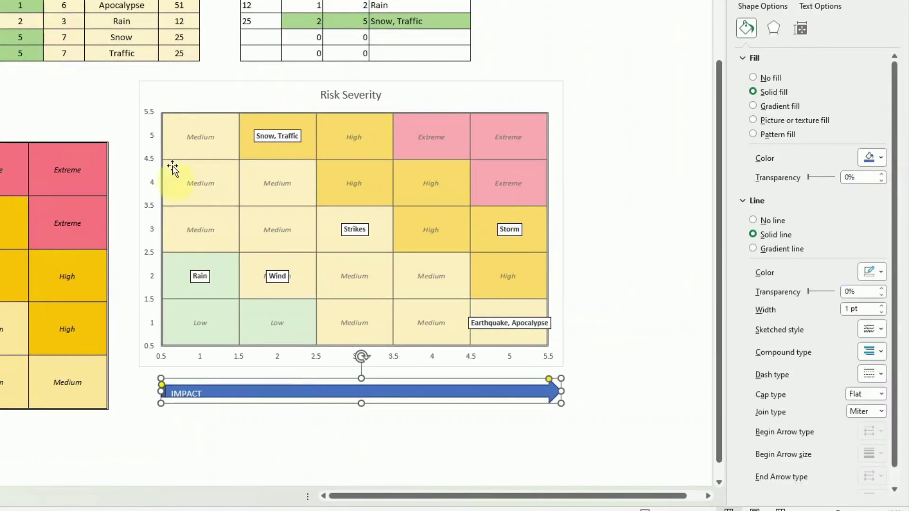
key("ctrl+e")
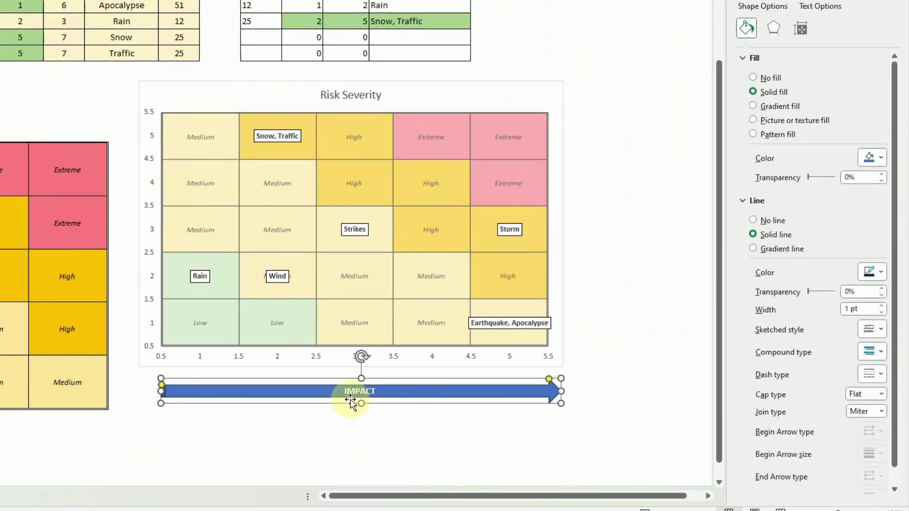
left_click_drag(349, 399, 345, 363)
- Duplicate the arrow, rotate it 90° upright, shorten it, and place it along the chart's left axis as LIKELIHOOD
key("ctrl+d")
left_click_drag(368, 328, 355, 367)
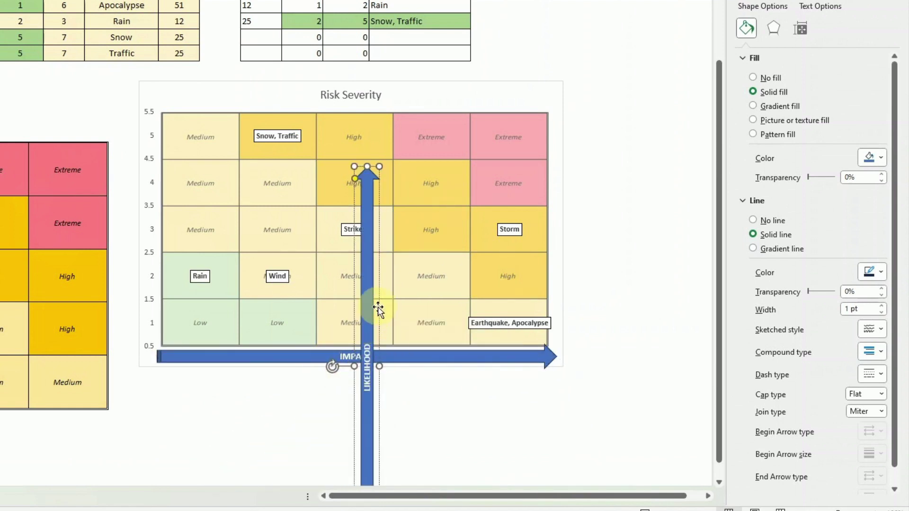
left_click_drag(377, 308, 173, 166)
left_click_drag(150, 24, 149, 142)
left_click_drag(177, 268, 174, 243)
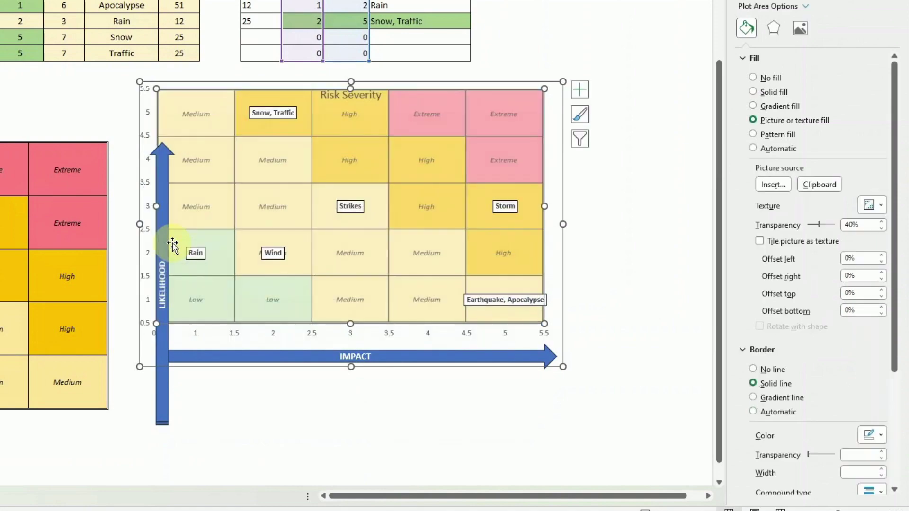
key("ctrl+z")
left_click(162, 377)
left_click_drag(163, 378, 154, 337)
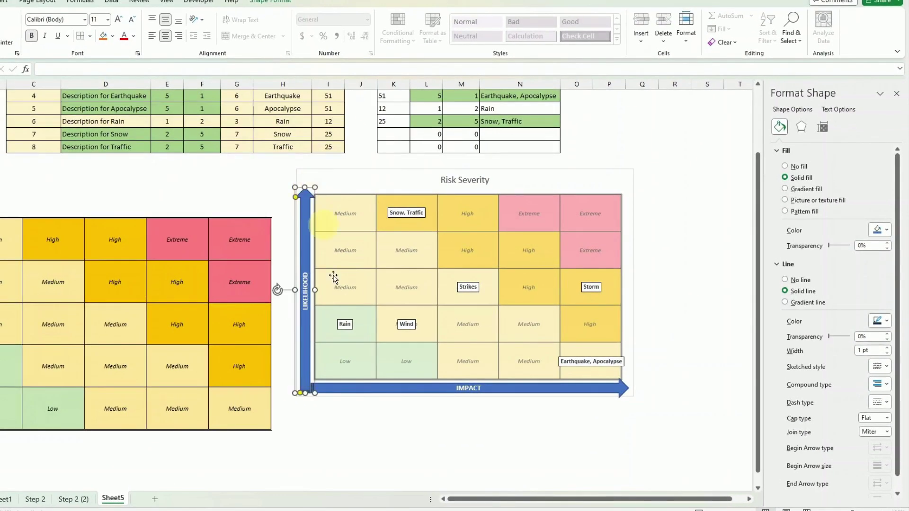
- Copy the bottom-aligned risk matrix from Step 2 (2) and delete the old matrix picture on Sheet5
left_click(258, 411)
key("ctrl+Page_Up")
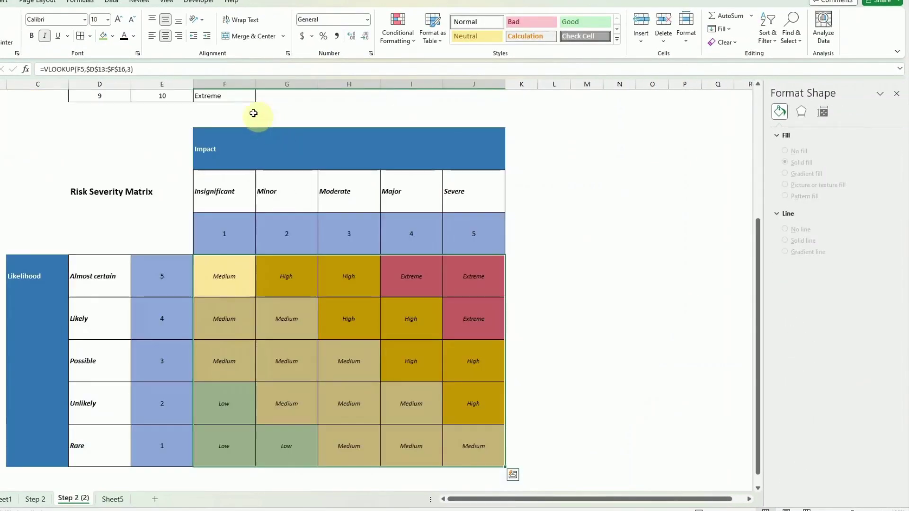
left_click(179, 21)
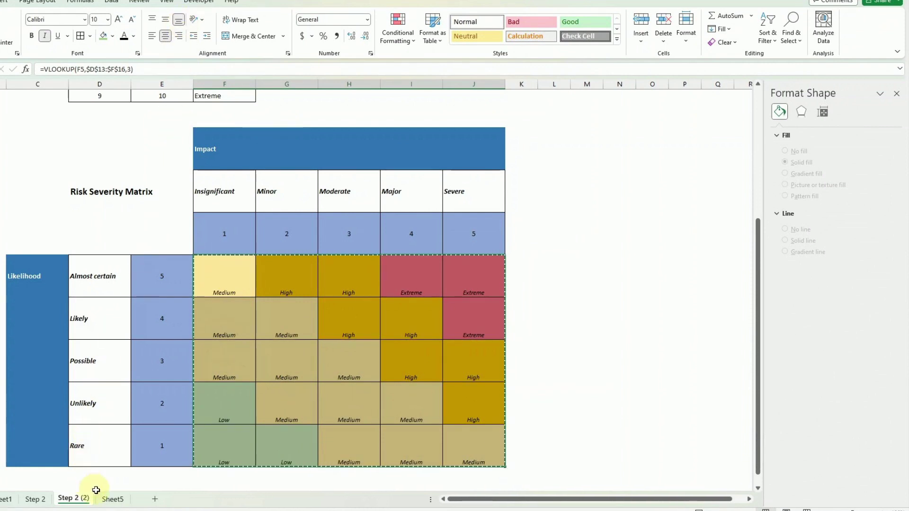
left_click(110, 500)
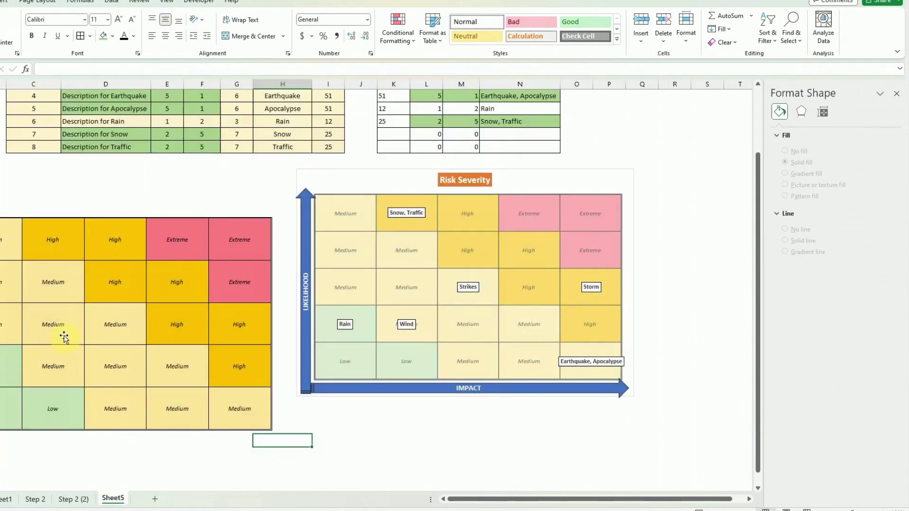
left_click(56, 312)
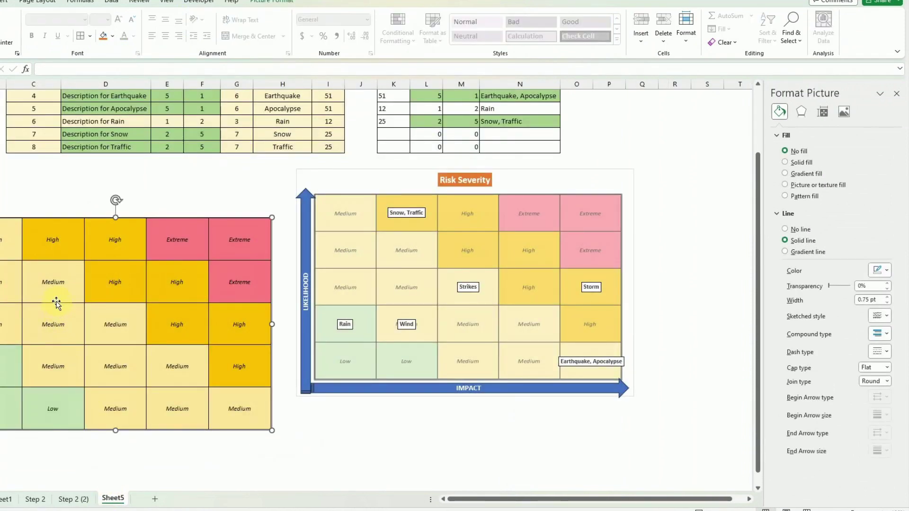
key("Delete")
- Paste the matrix as a picture, use it as the plot area fill, then move the picture off the chart
right_click(15, 190)
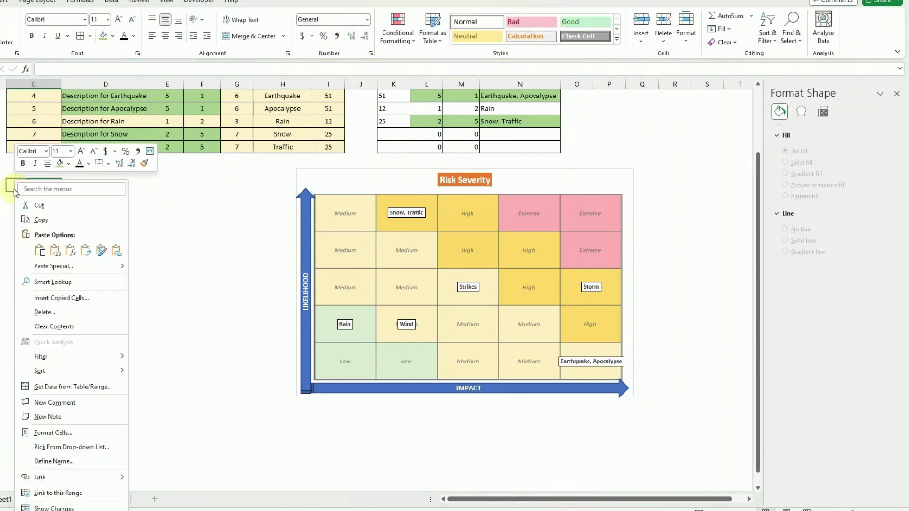
mouse_move(123, 267)
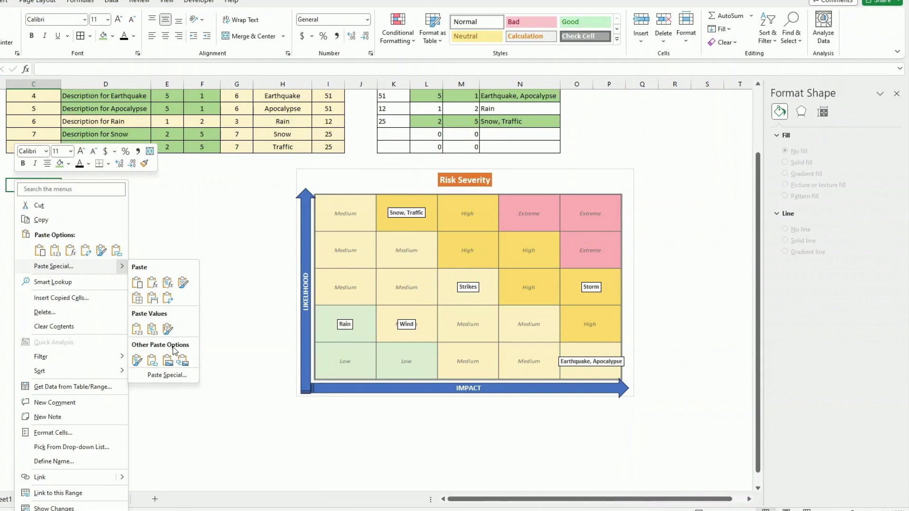
left_click(168, 360)
left_click(624, 308)
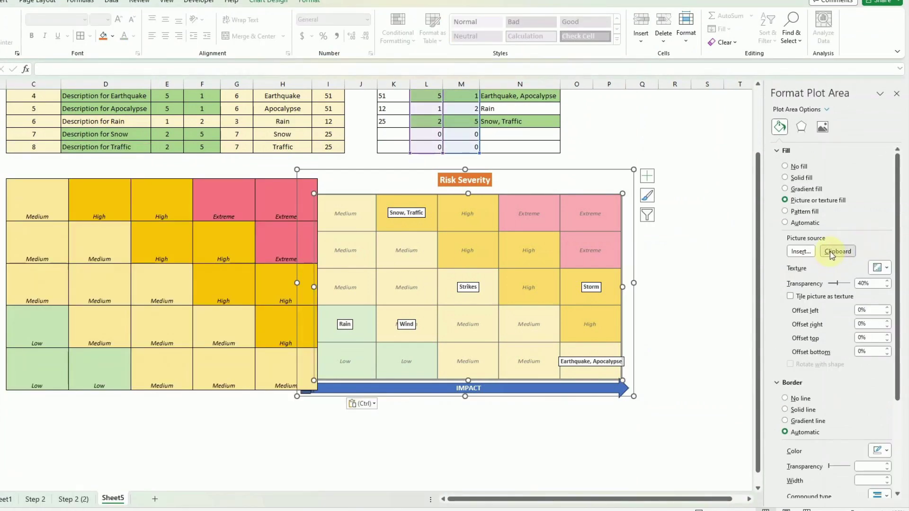
left_click(830, 251)
left_click(576, 427)
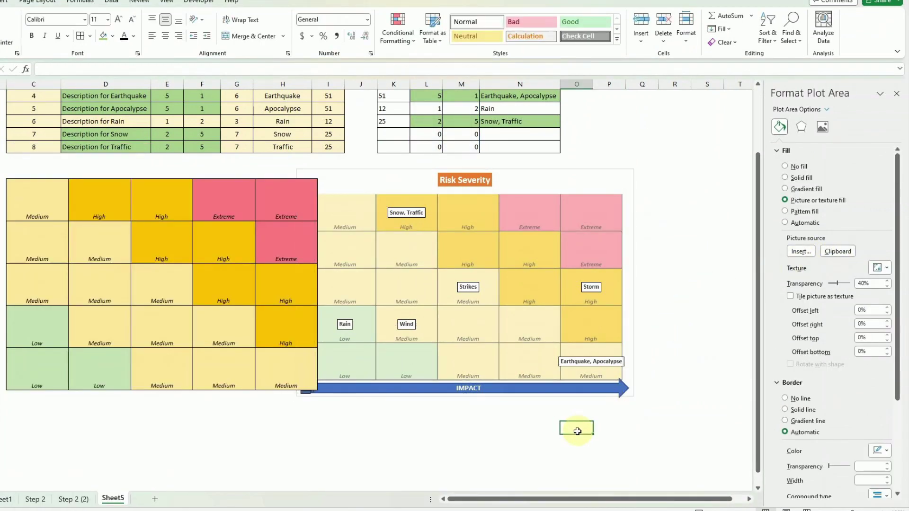
left_click_drag(260, 357, 213, 380)
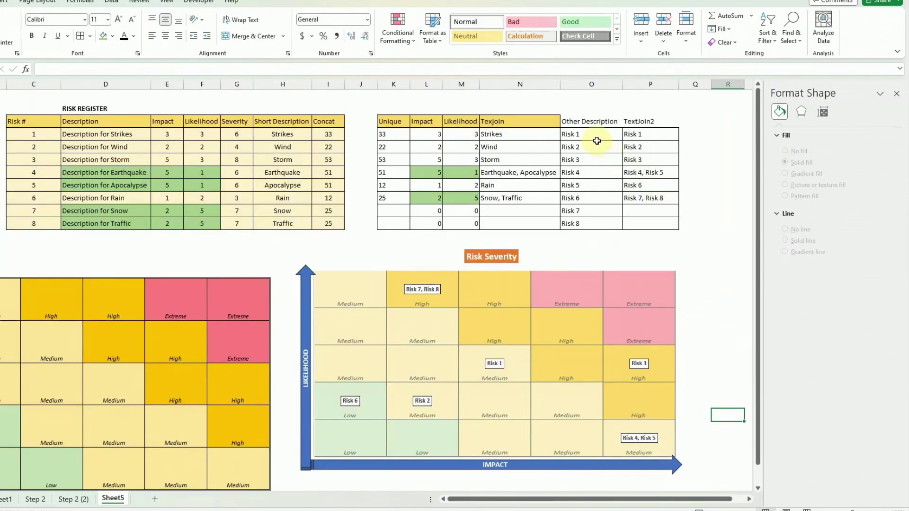
left_click_drag(596, 134, 598, 223)
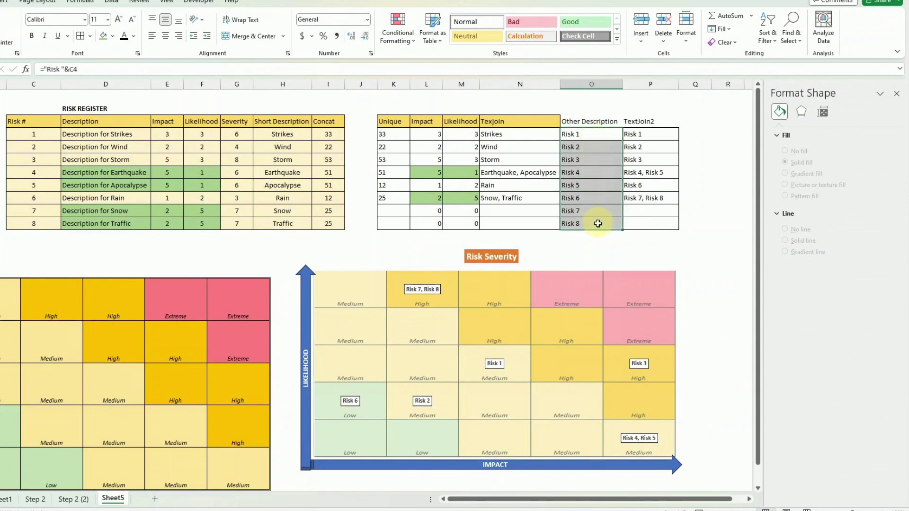
left_click_drag(646, 134, 645, 223)
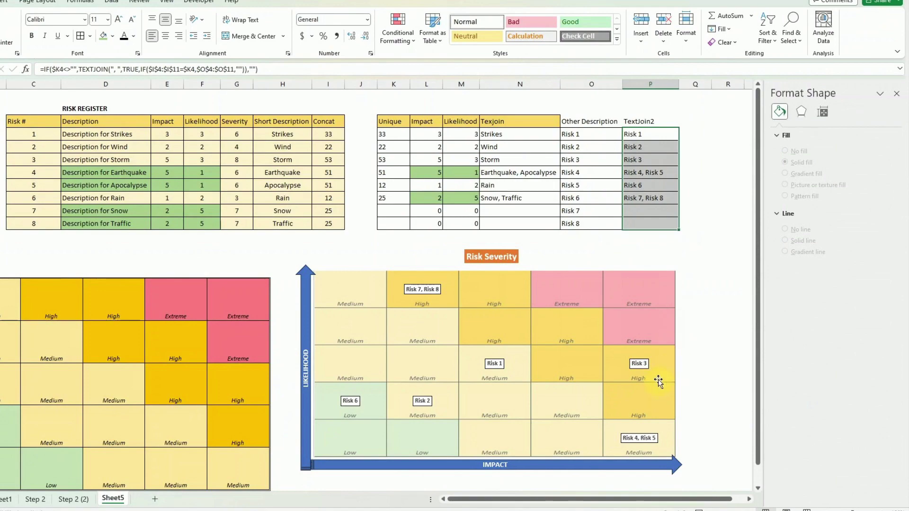
left_click(643, 365)
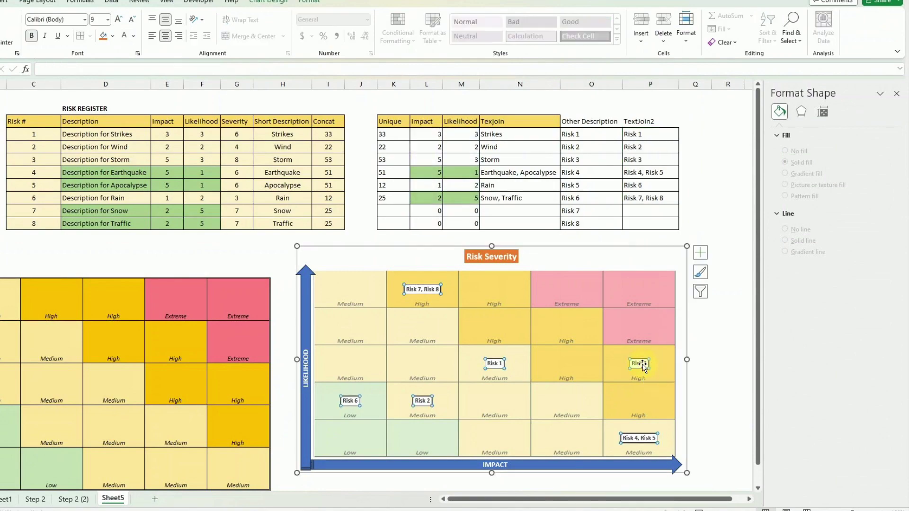
left_click(708, 224)
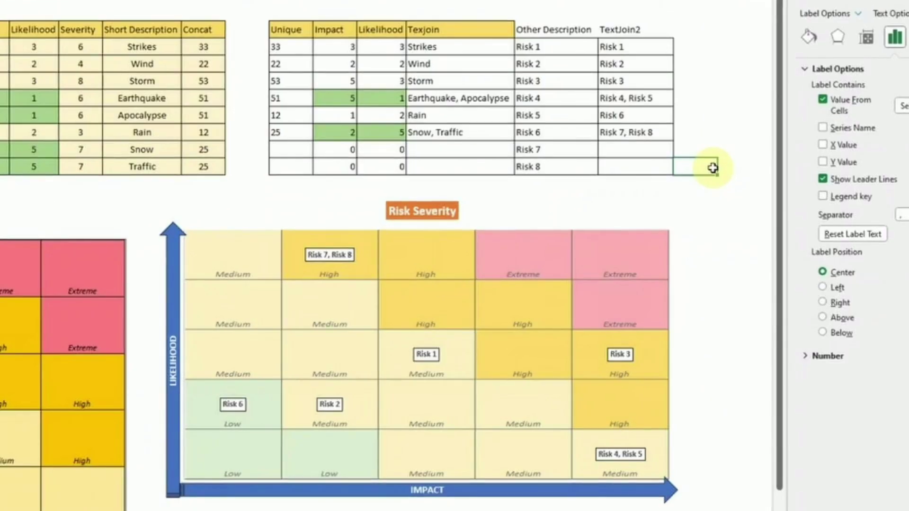